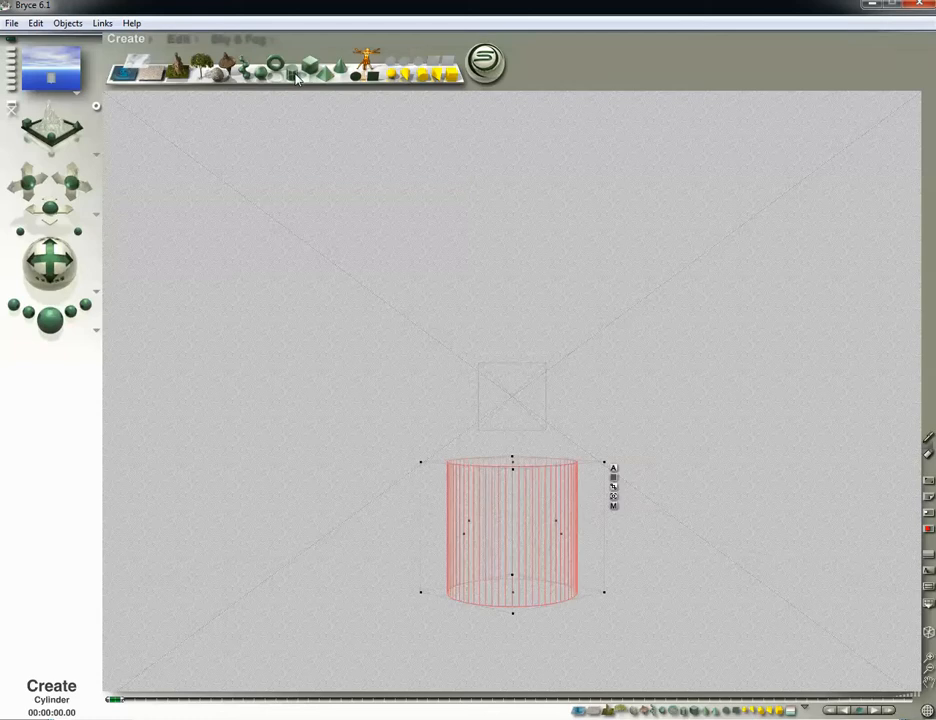
- Set the cylinder's boolean attribute to Positive and check it in the object attributes
{"action": "left_click", "coordinate": [614, 469]}
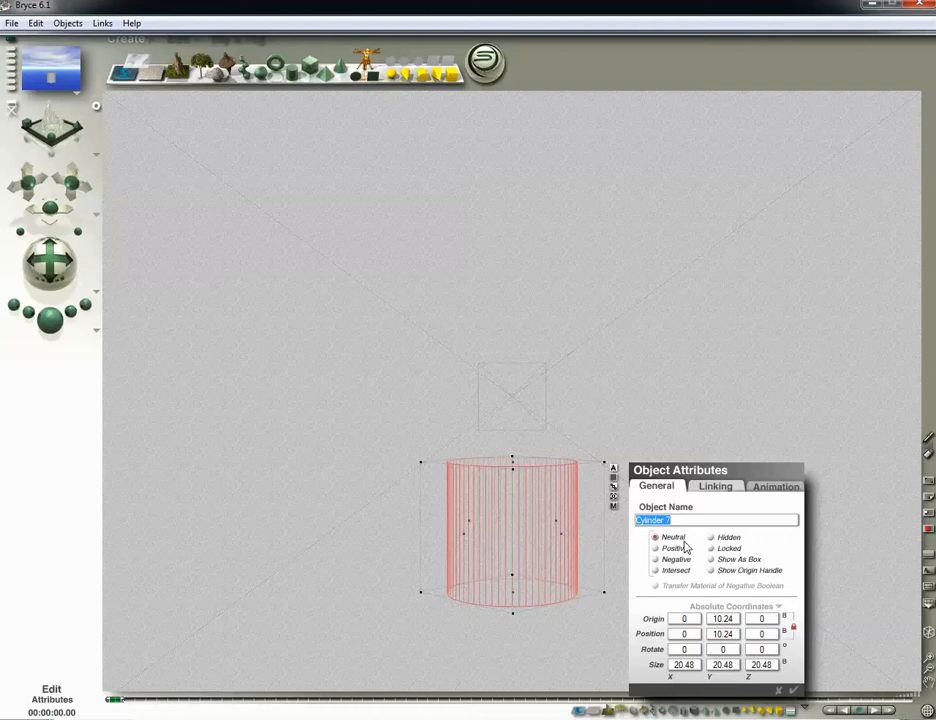
{"action": "left_click", "coordinate": [794, 690]}
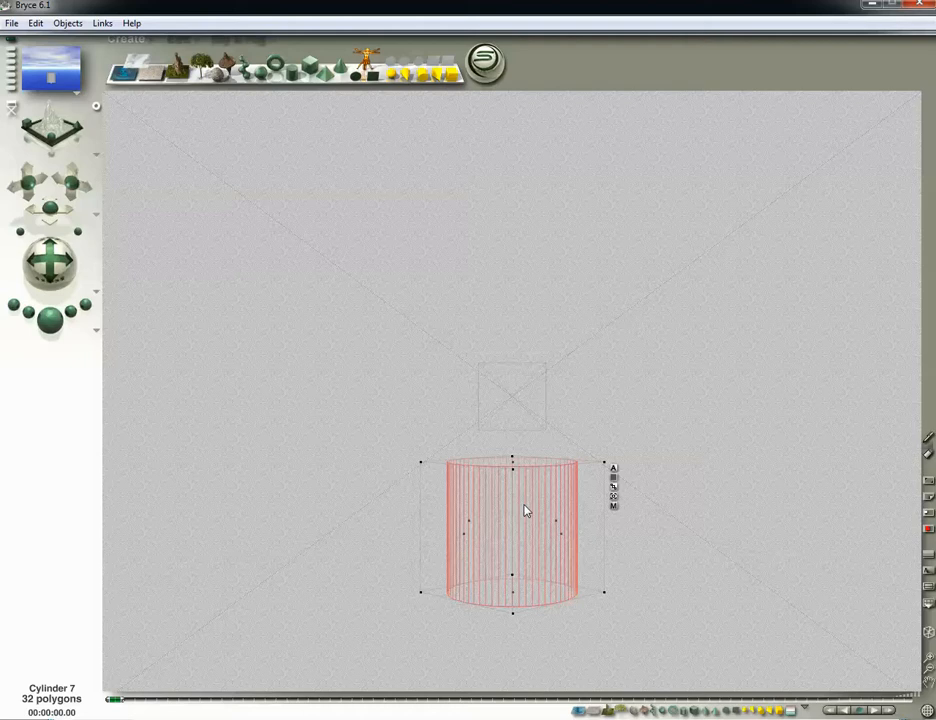
{"action": "left_click", "coordinate": [613, 468]}
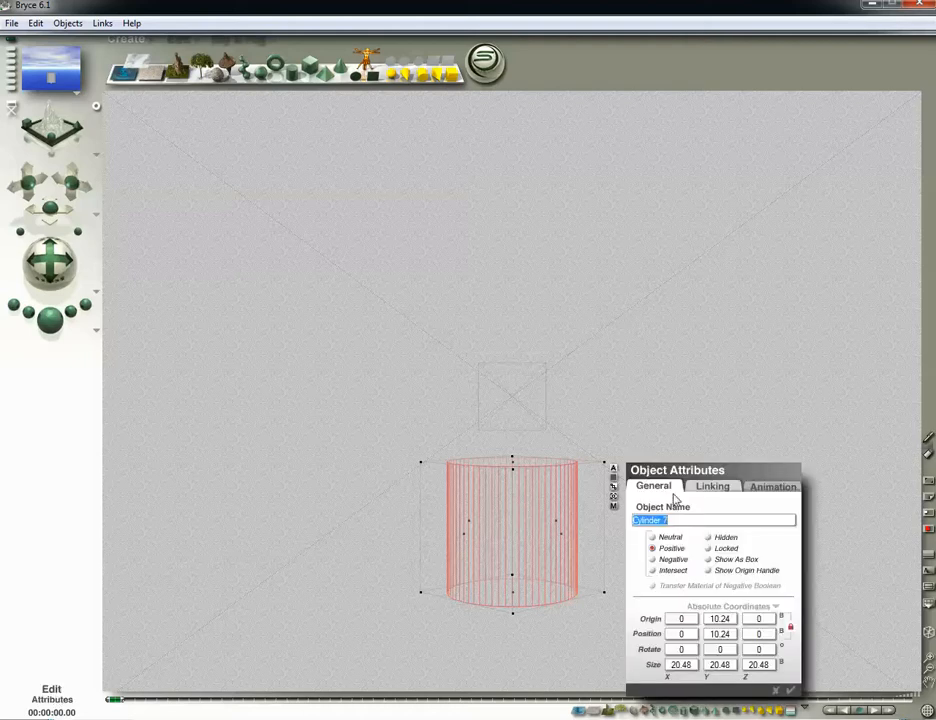
{"action": "left_click", "coordinate": [790, 690]}
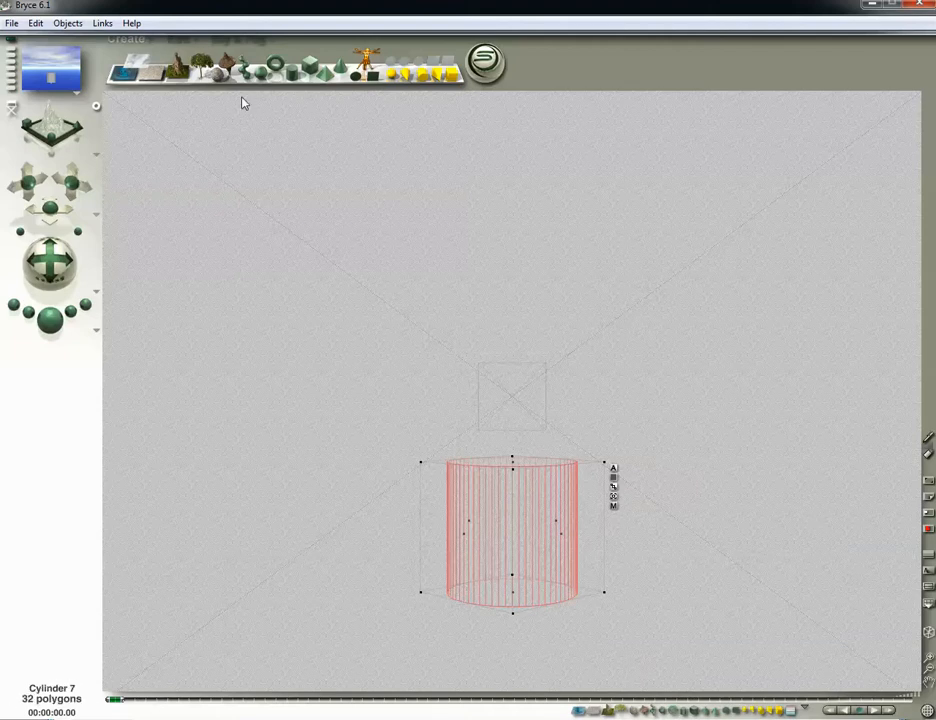
- Duplicate the cylinder and resize the copy so it is narrower than the original and protrudes from both its ends
{"action": "left_click", "coordinate": [37, 24]}
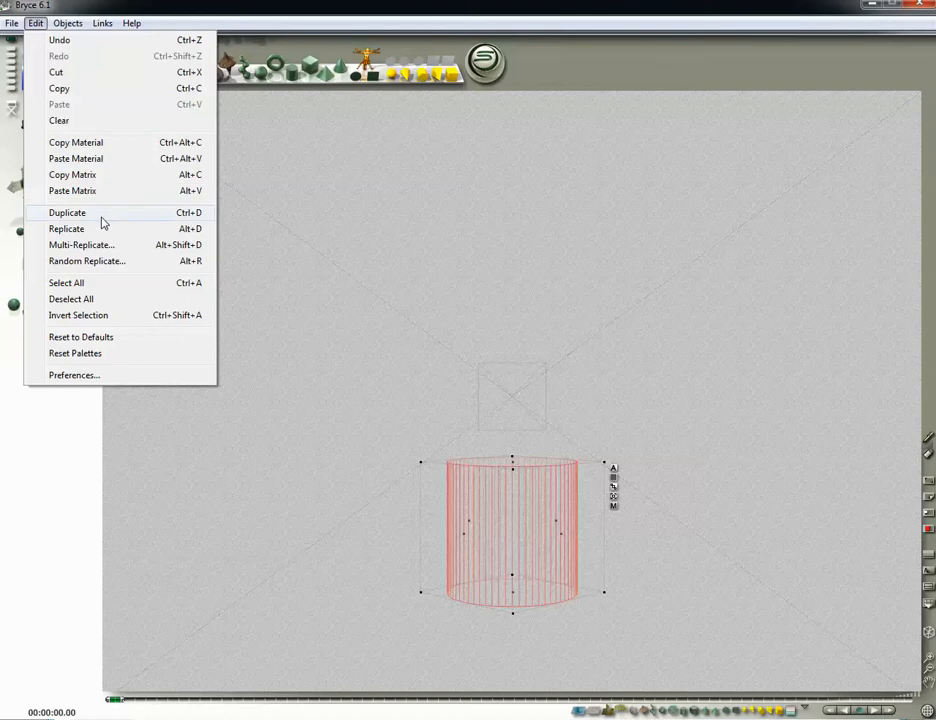
{"action": "left_click", "coordinate": [210, 215]}
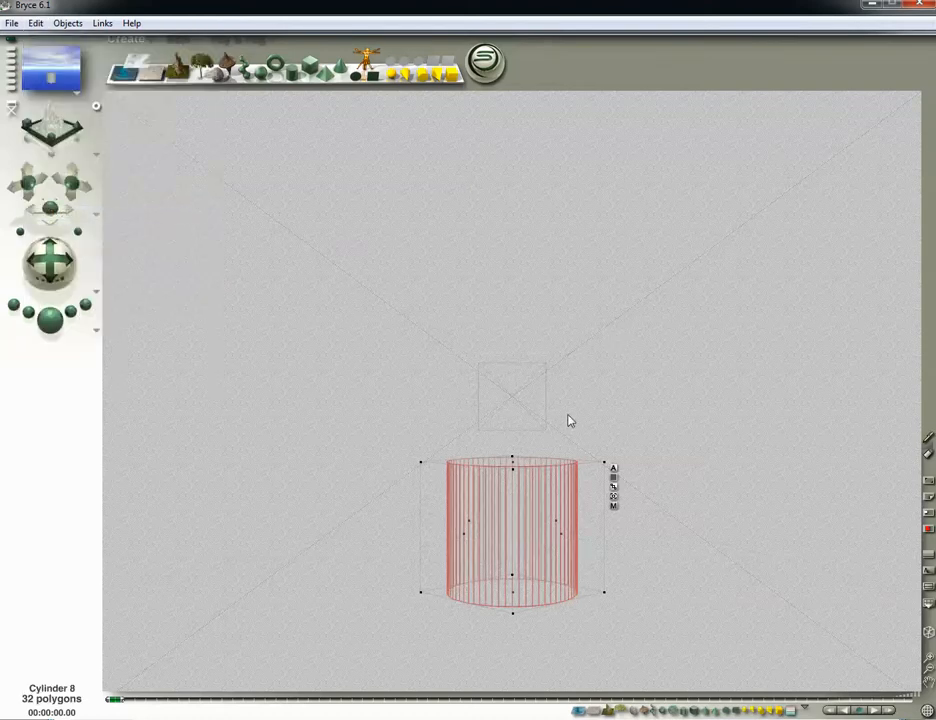
{"action": "left_click", "coordinate": [130, 36]}
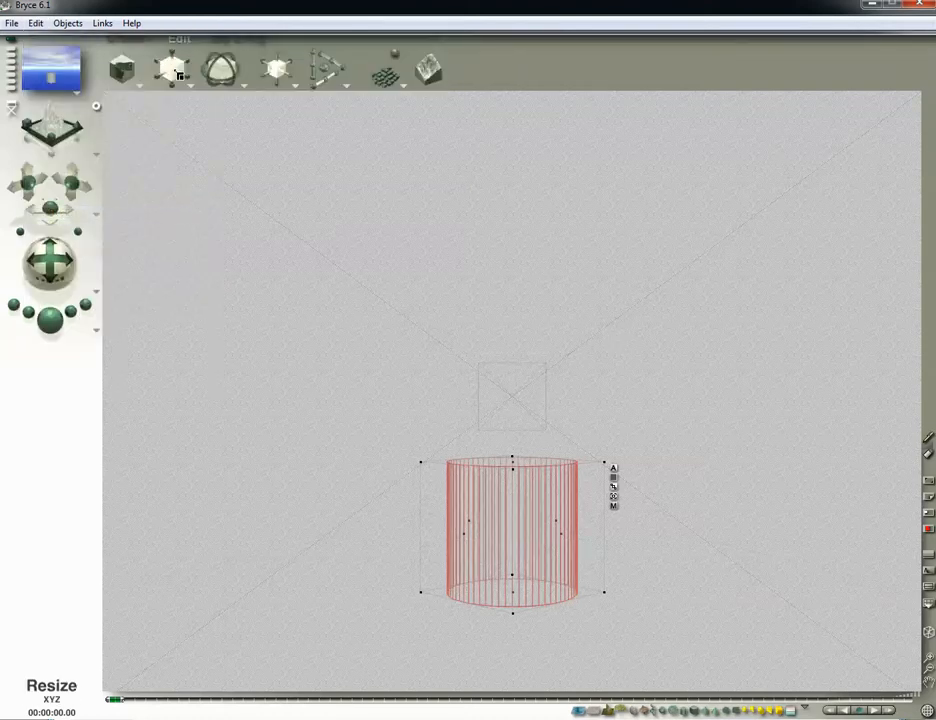
{"action": "left_click", "coordinate": [445, 37]}
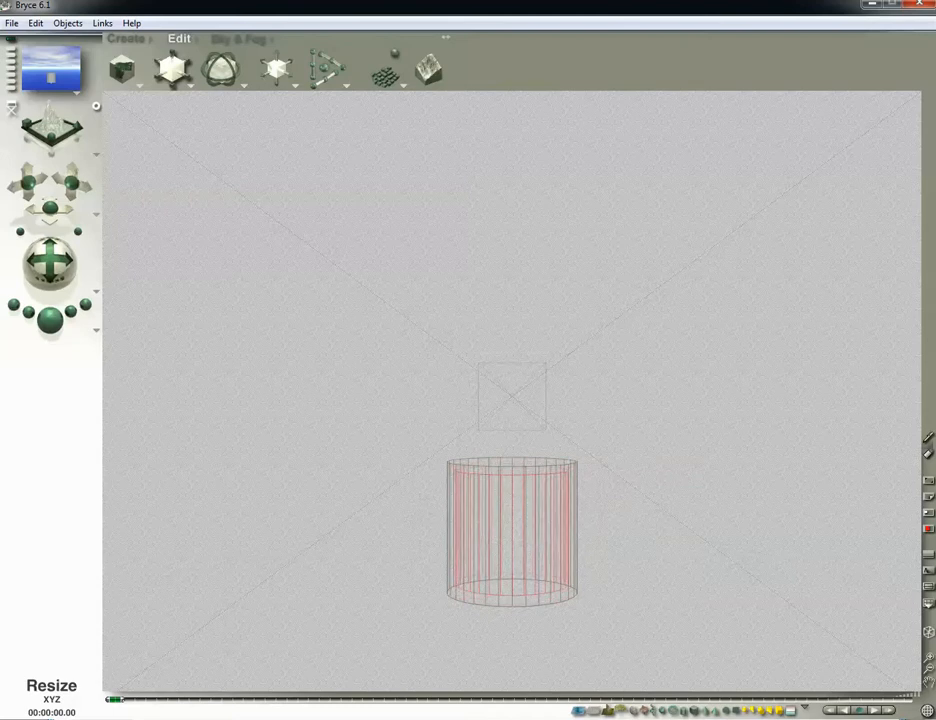
{"action": "left_click", "coordinate": [512, 530]}
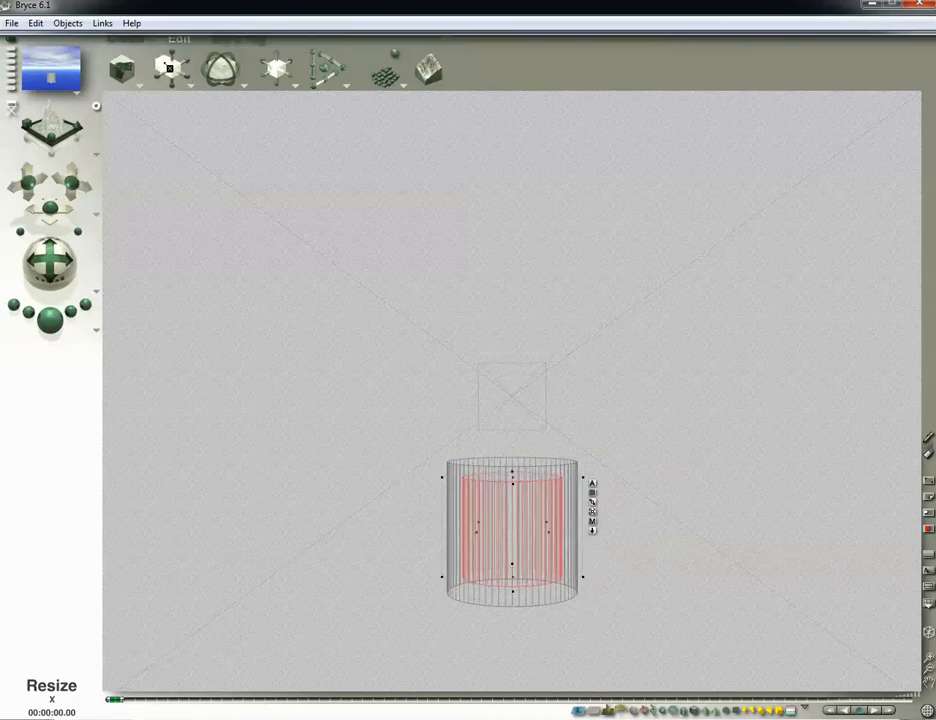
{"action": "left_click_drag", "start_coordinate": [177, 61], "coordinate": [190, 91]}
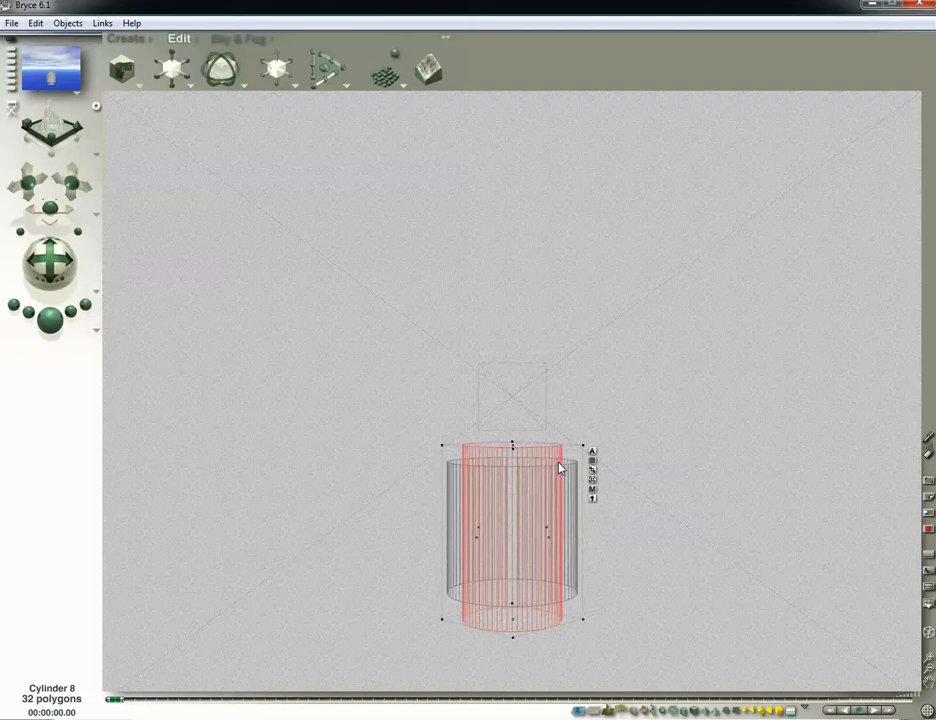
- Render a preview of the two cylinders and make the narrower inner cylinder a negative boolean object
{"action": "left_click", "coordinate": [52, 330]}
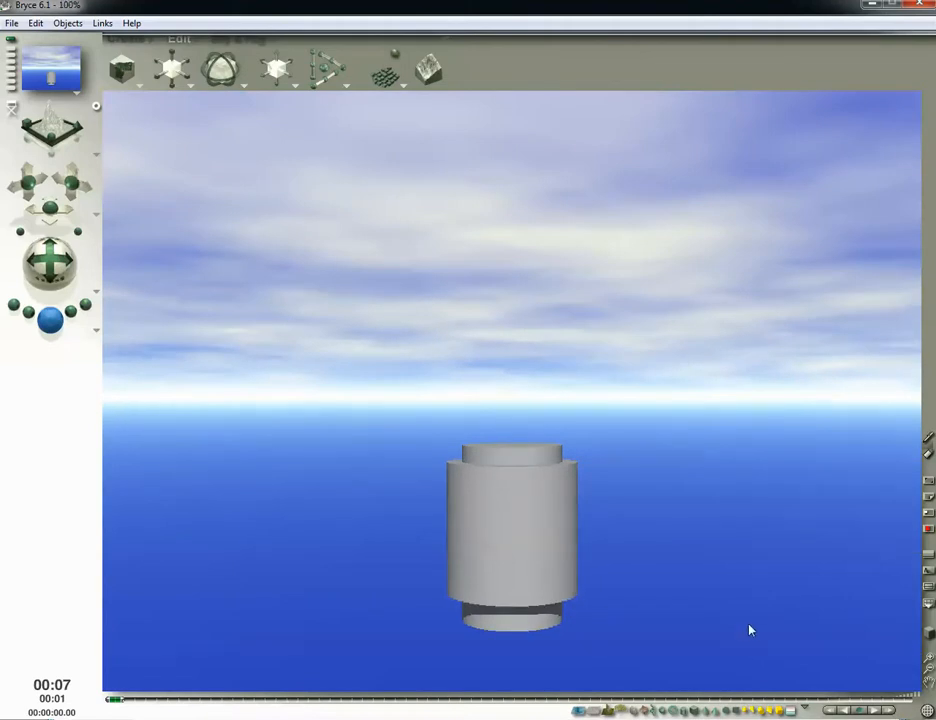
{"action": "left_click", "coordinate": [928, 636]}
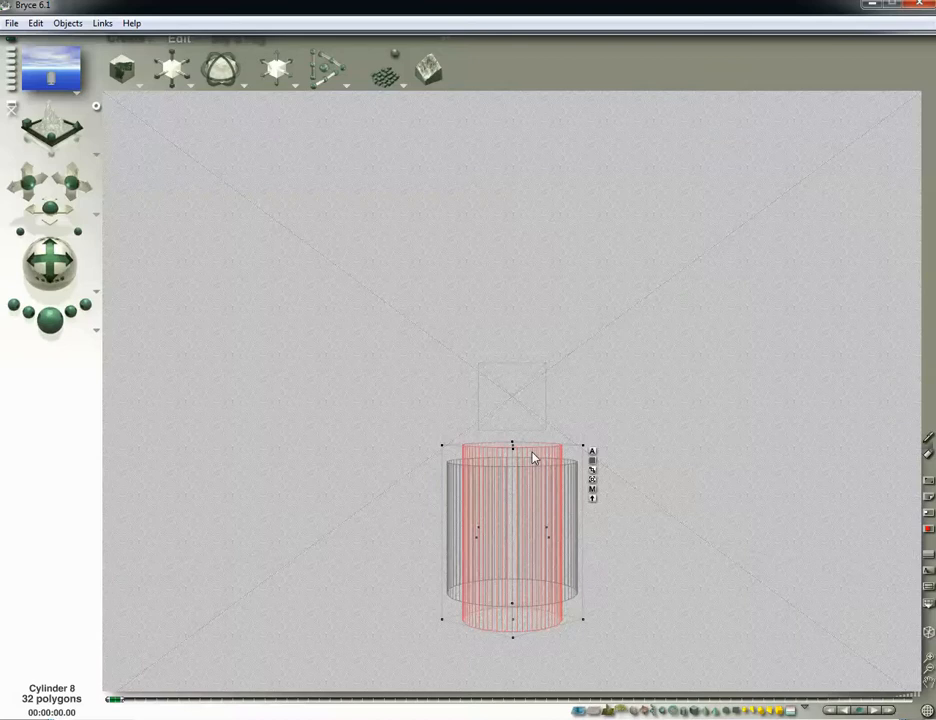
{"action": "key", "text": "n"}
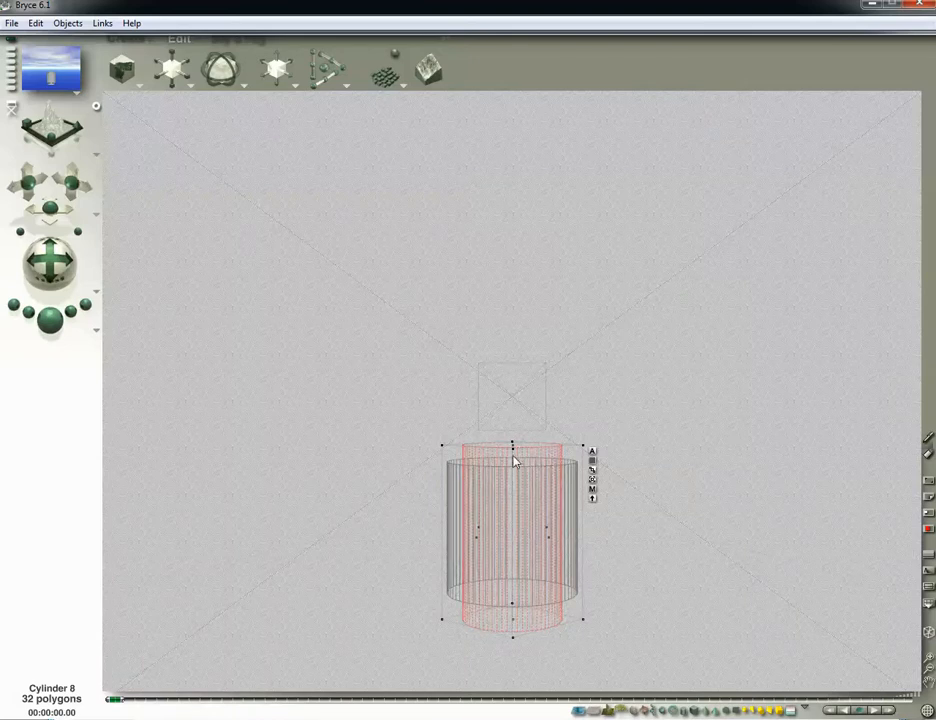
- Select both the outer and inner cylinders together and group them
{"action": "left_click", "coordinate": [587, 441]}
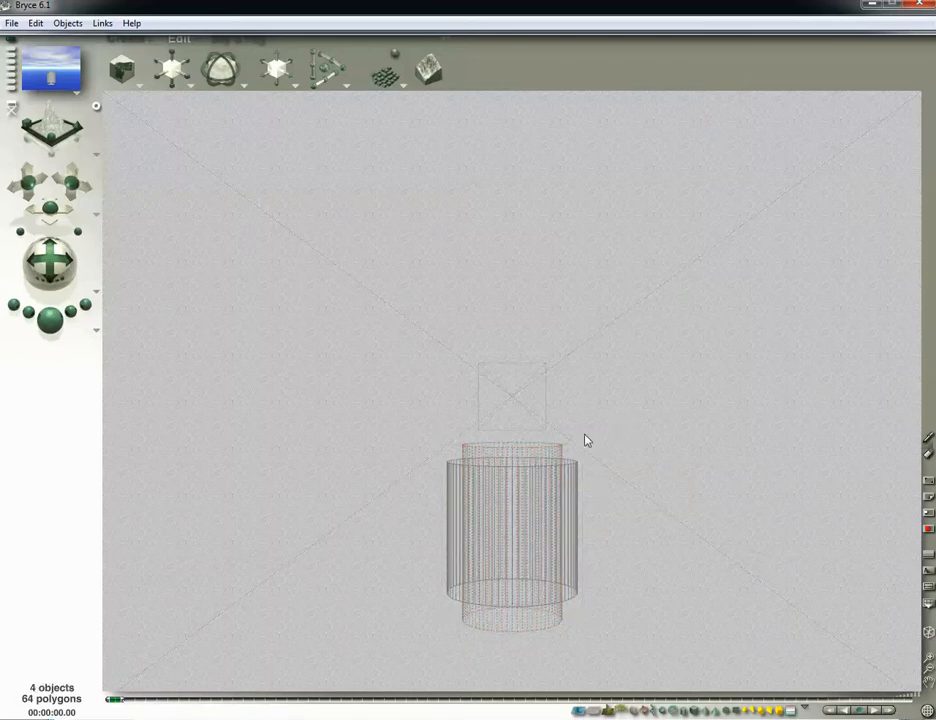
{"action": "left_click", "coordinate": [507, 458]}
{"action": "left_click_drag", "start_coordinate": [407, 458], "coordinate": [620, 622]}
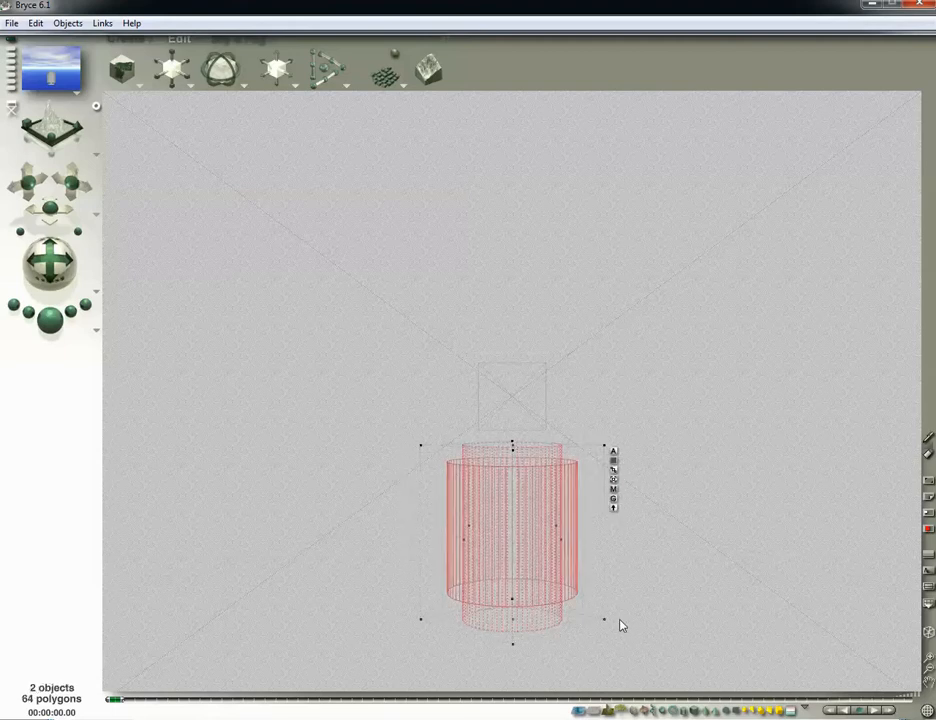
{"action": "left_click", "coordinate": [615, 499]}
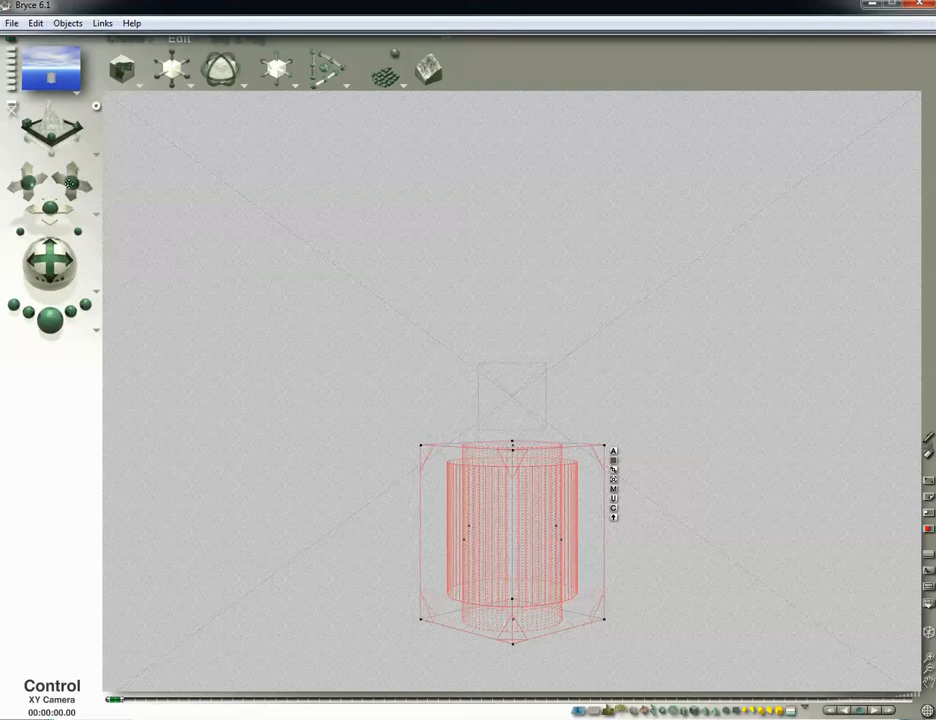
- Render the grouped cylinders from a closer, raised camera angle that looks into the hole, and return to wireframe
{"action": "left_click_drag", "start_coordinate": [70, 183], "coordinate": [50, 285]}
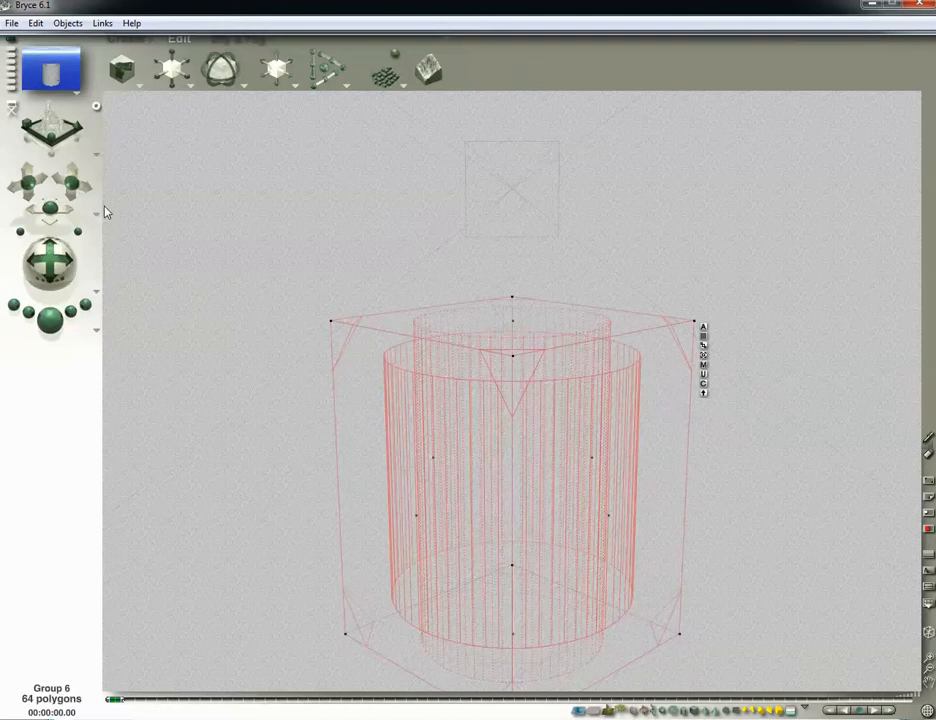
{"action": "left_click", "coordinate": [50, 318]}
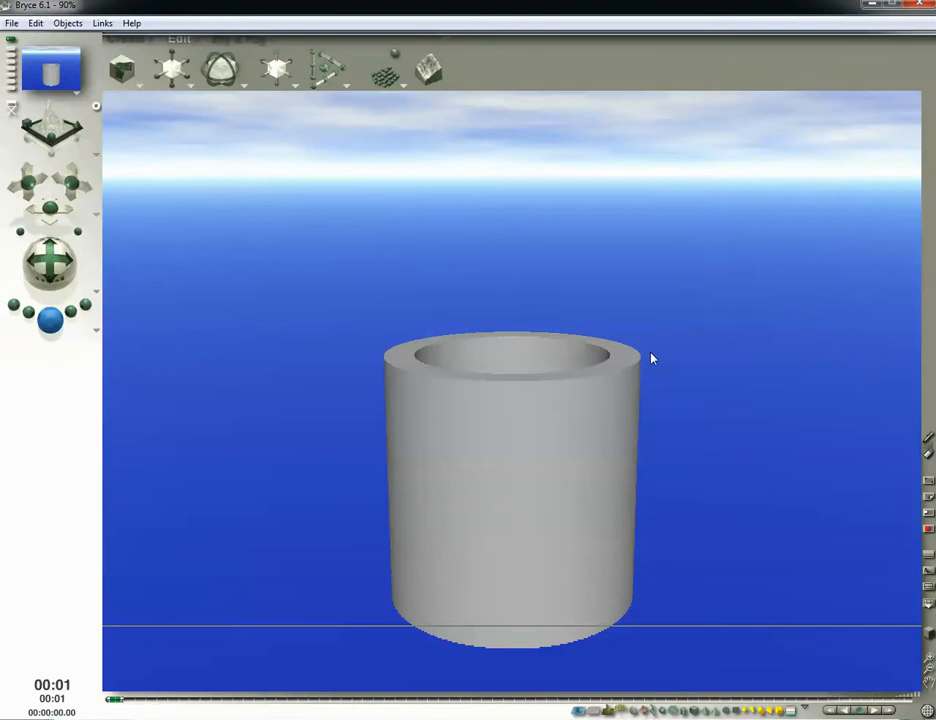
{"action": "left_click", "coordinate": [928, 635]}
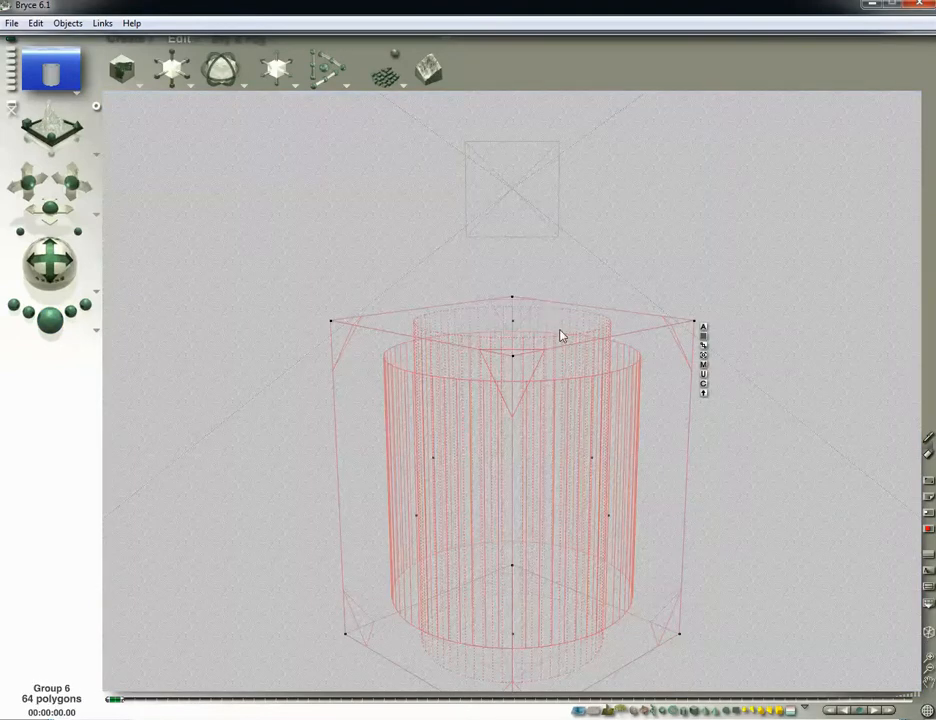
- Lower only the top end of the negative inner cylinder below the outer cylinder's rim and render the result
{"action": "left_click", "coordinate": [685, 714]}
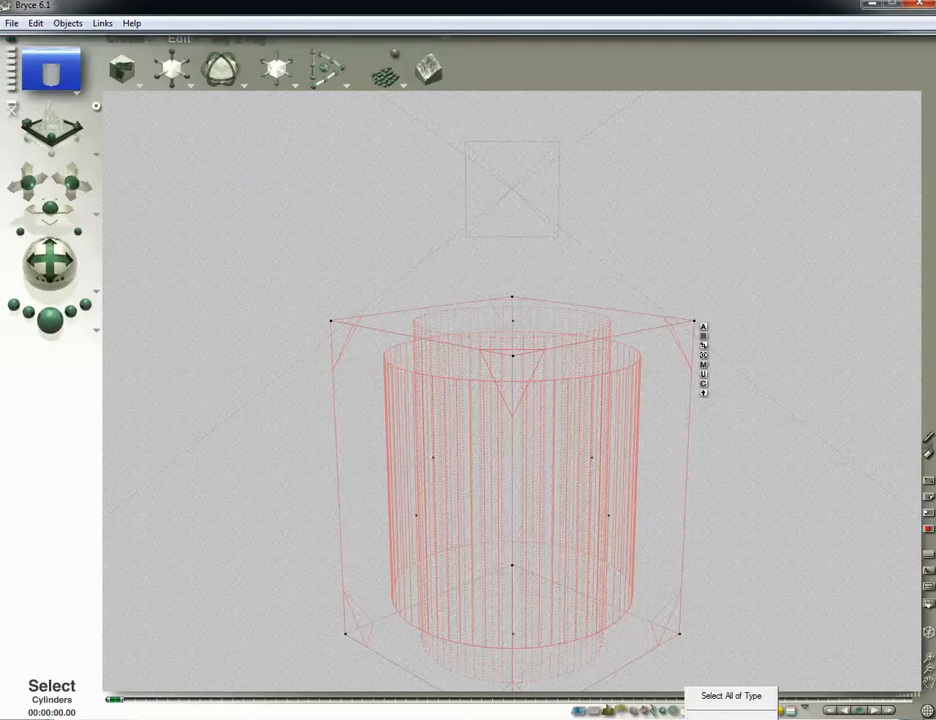
{"action": "left_click", "coordinate": [700, 719]}
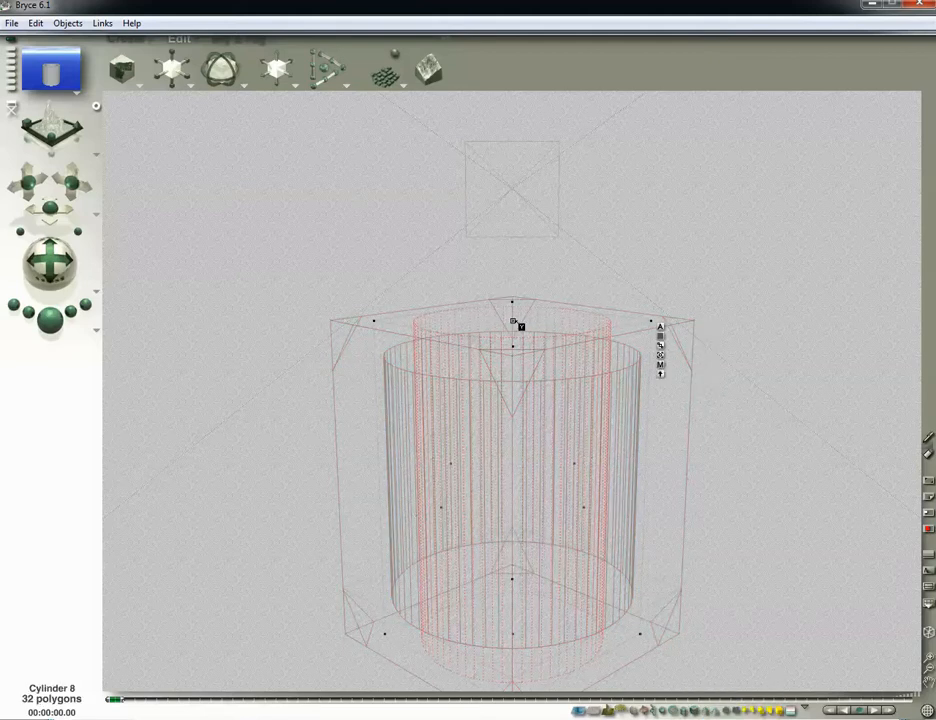
{"action": "left_click_drag", "start_coordinate": [514, 321], "coordinate": [508, 319]}
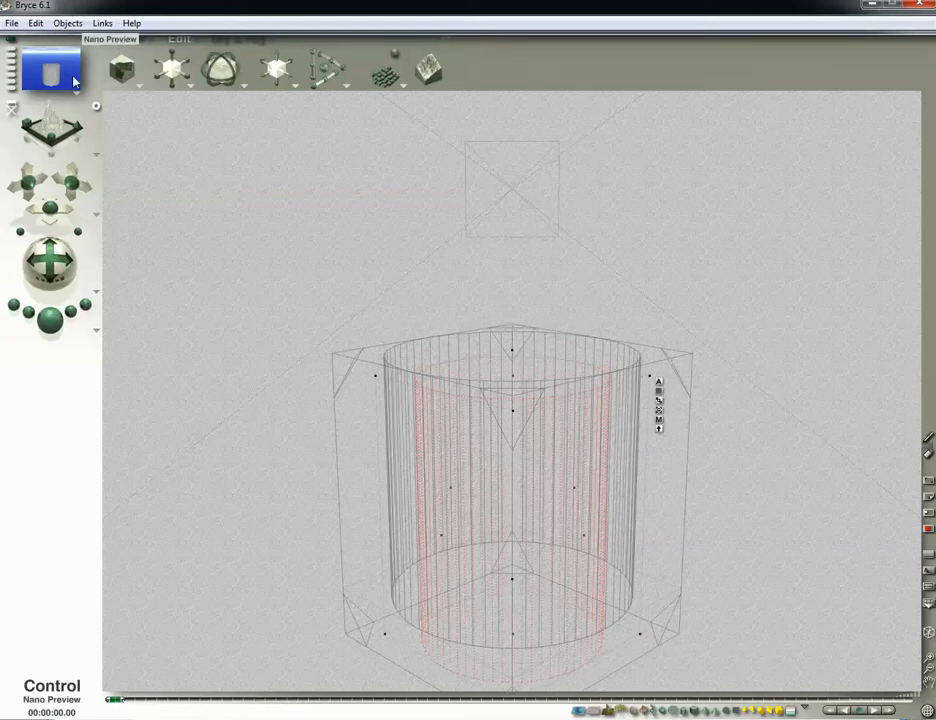
{"action": "left_click", "coordinate": [53, 327]}
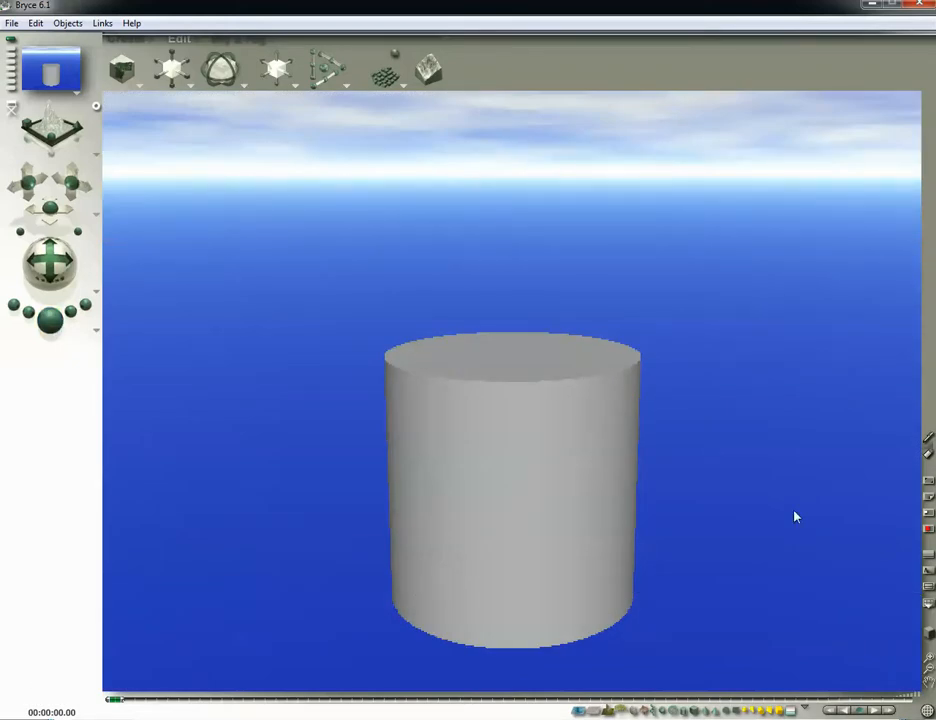
{"action": "left_click", "coordinate": [929, 633]}
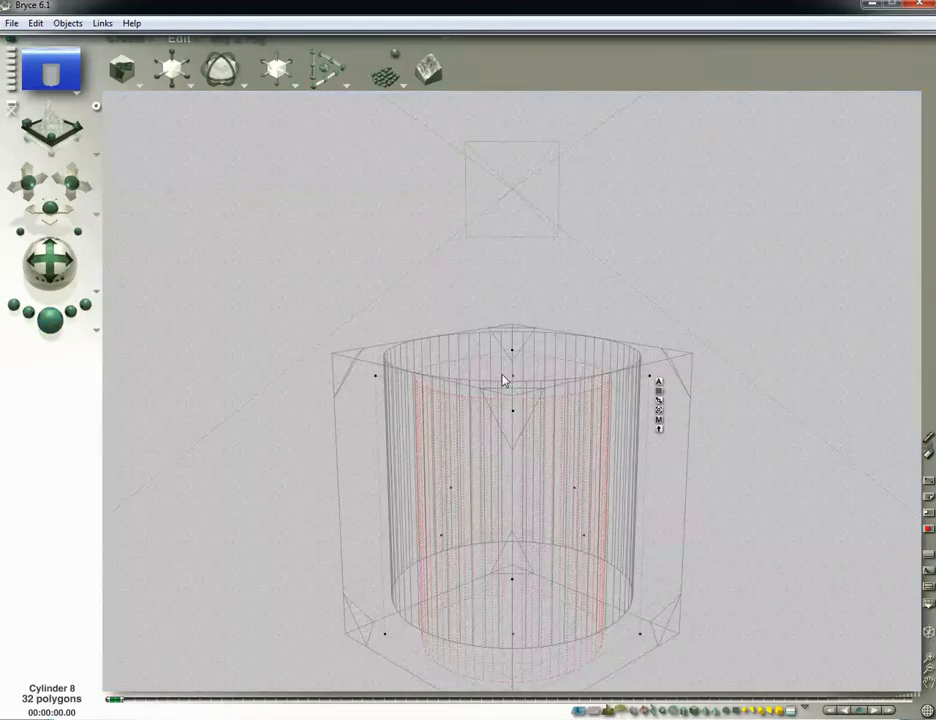
- Extend the inner cylinder's top end back above the outer cylinder's rim and render to check the hole
{"action": "left_click_drag", "start_coordinate": [516, 380], "coordinate": [553, 352]}
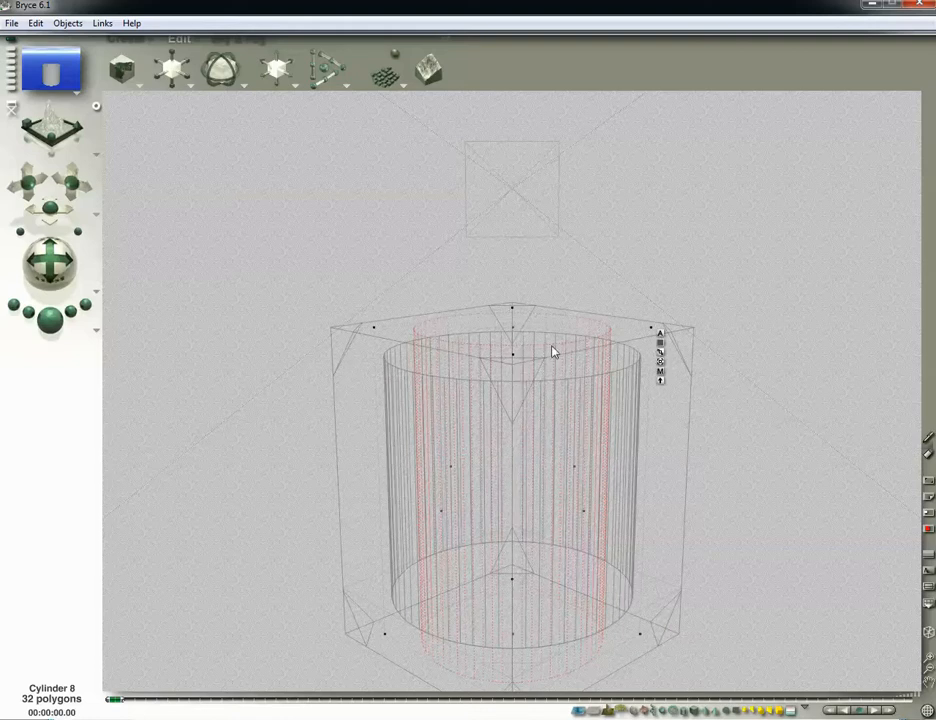
{"action": "left_click", "coordinate": [50, 320]}
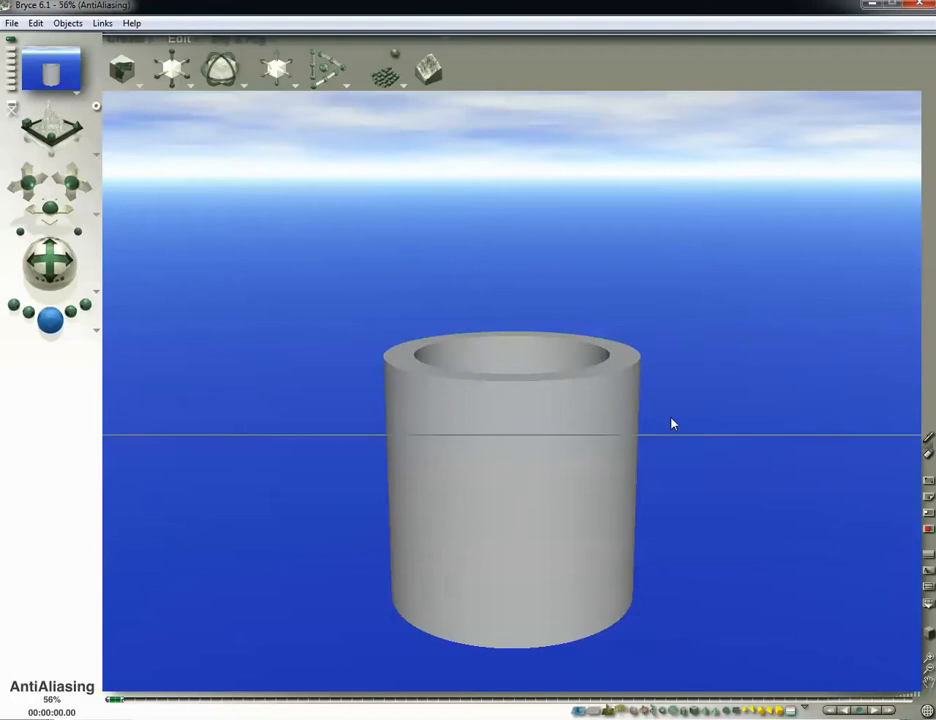
{"action": "left_click", "coordinate": [928, 634]}
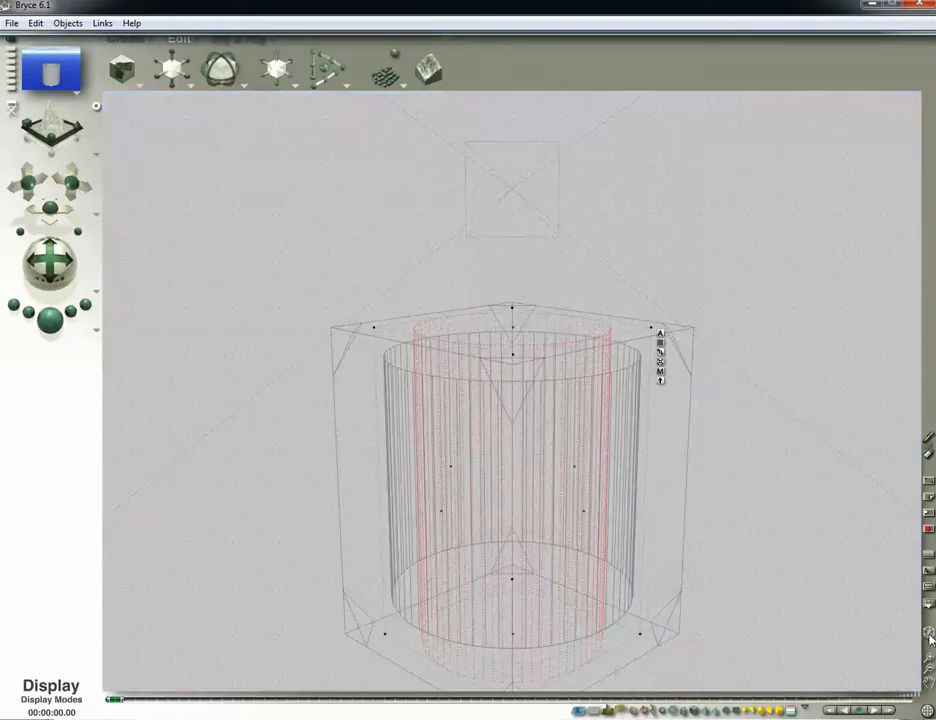
- Create a new, separate cylinder and shrink it uniformly until it fits inside the inner cylinder
{"action": "left_click", "coordinate": [128, 40]}
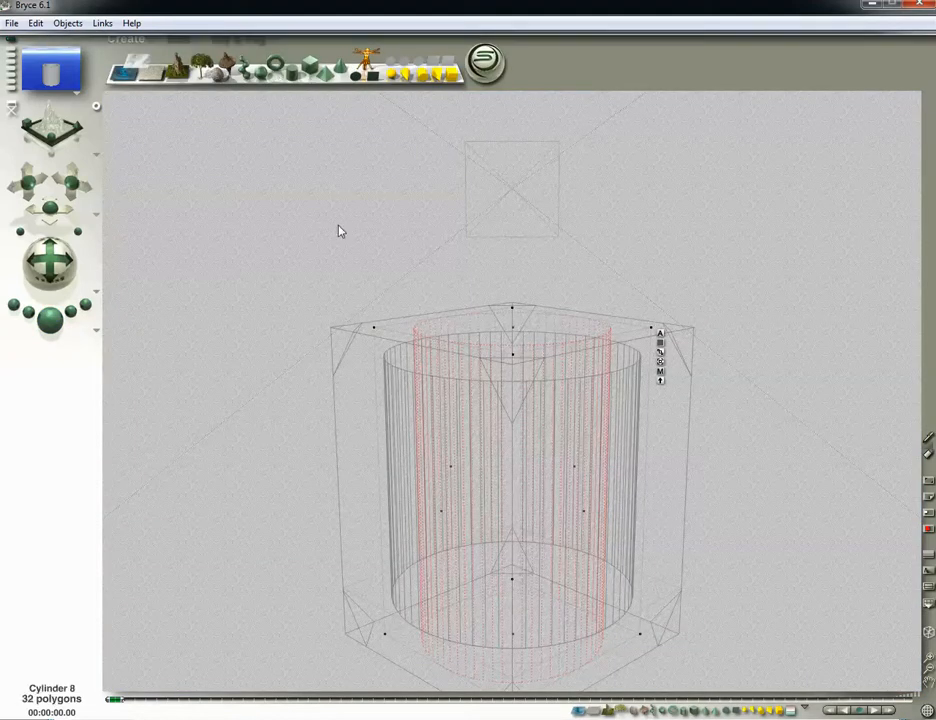
{"action": "left_click", "coordinate": [416, 258]}
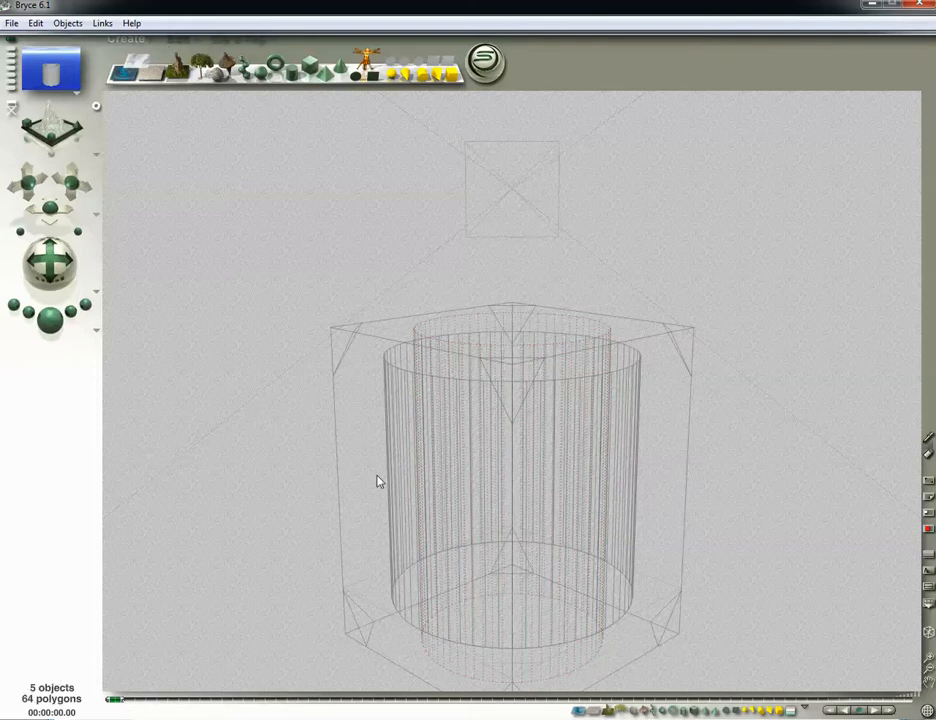
{"action": "left_click", "coordinate": [293, 76]}
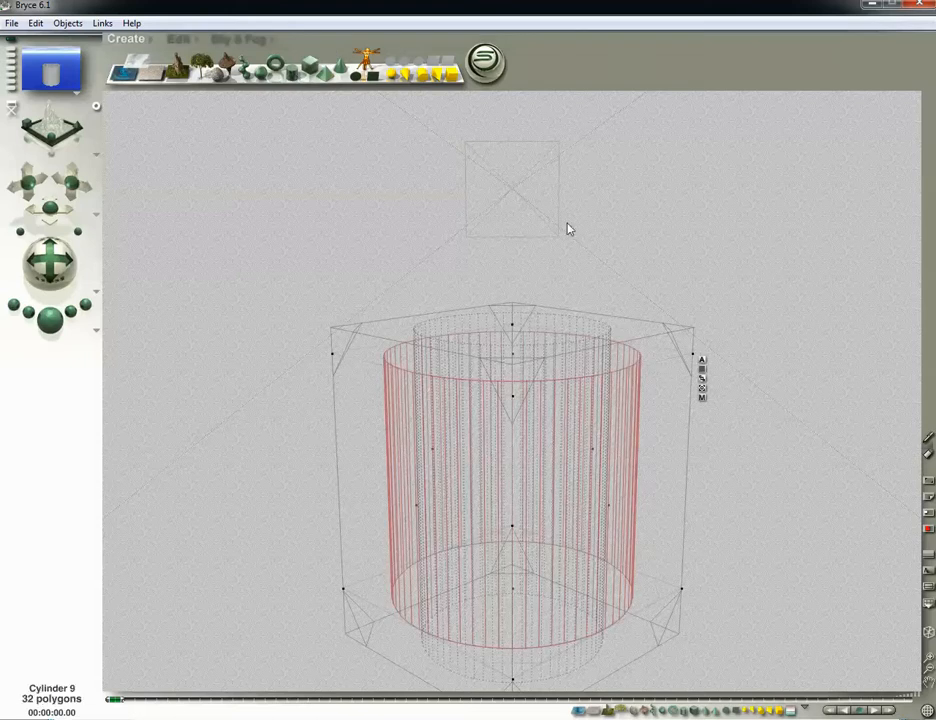
{"action": "left_click", "coordinate": [180, 42]}
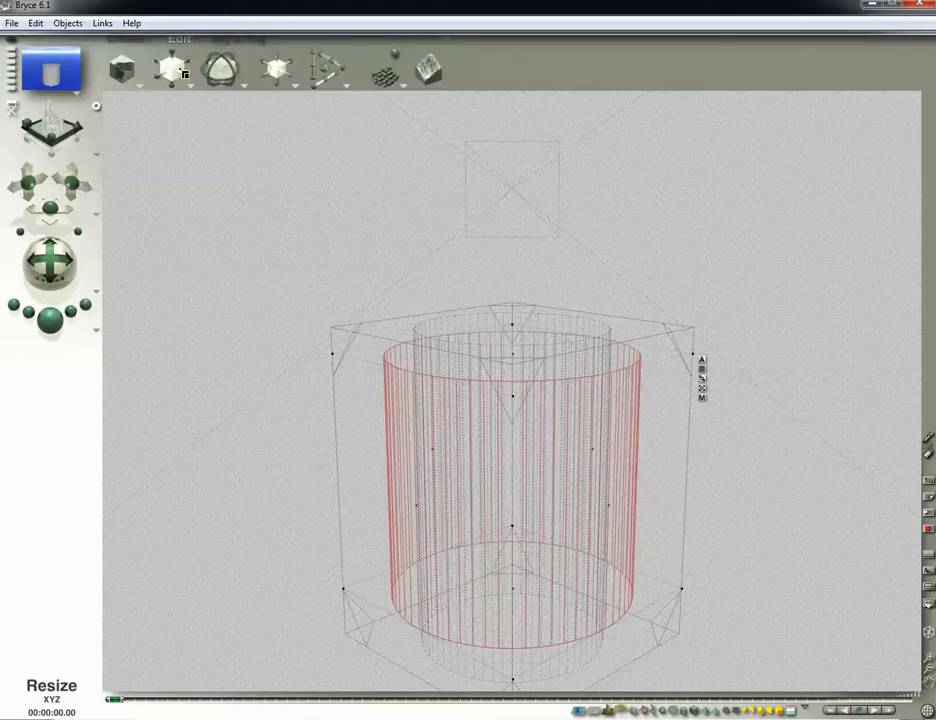
{"action": "left_click_drag", "start_coordinate": [172, 70], "coordinate": [136, 75]}
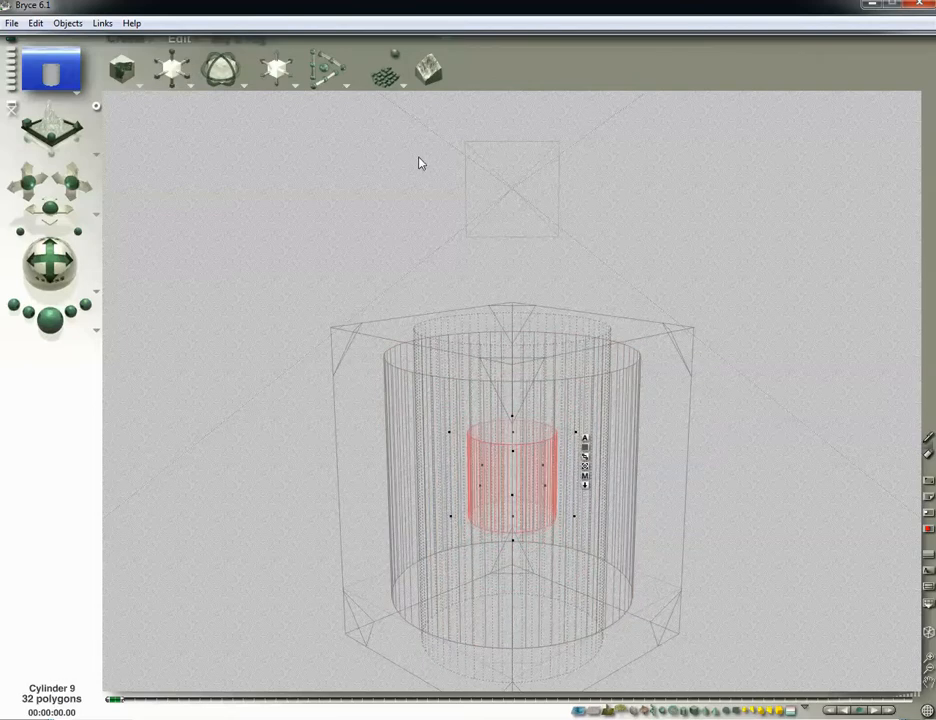
- Rotate the small cylinder to lie horizontally and stretch both its ends out through the walls of the upright tube
{"action": "left_click_drag", "start_coordinate": [232, 68], "coordinate": [310, 72]}
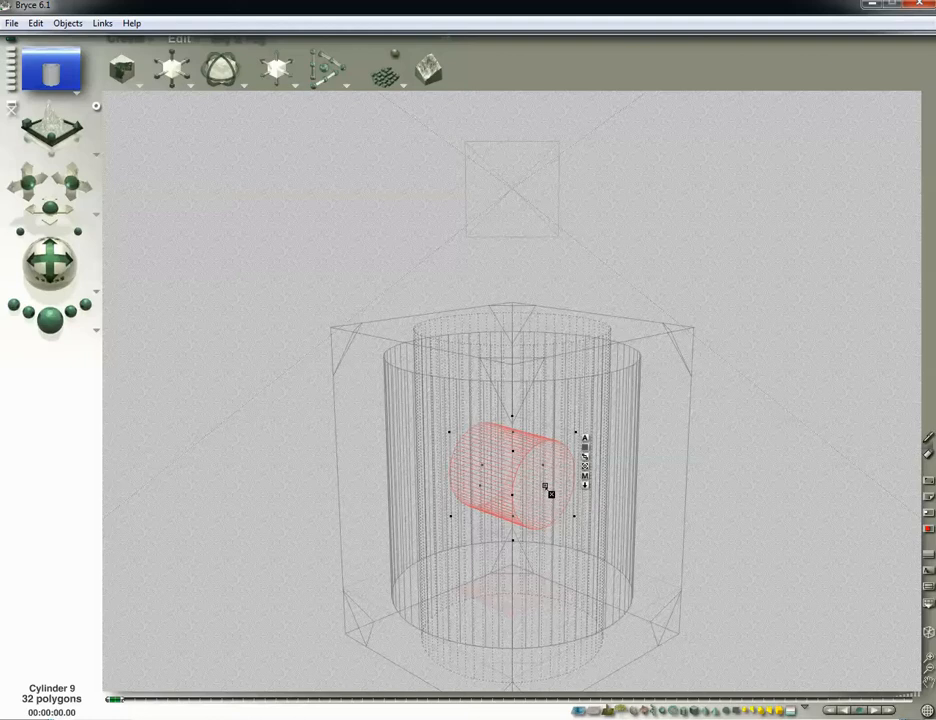
{"action": "left_click_drag", "start_coordinate": [549, 491], "coordinate": [609, 511]}
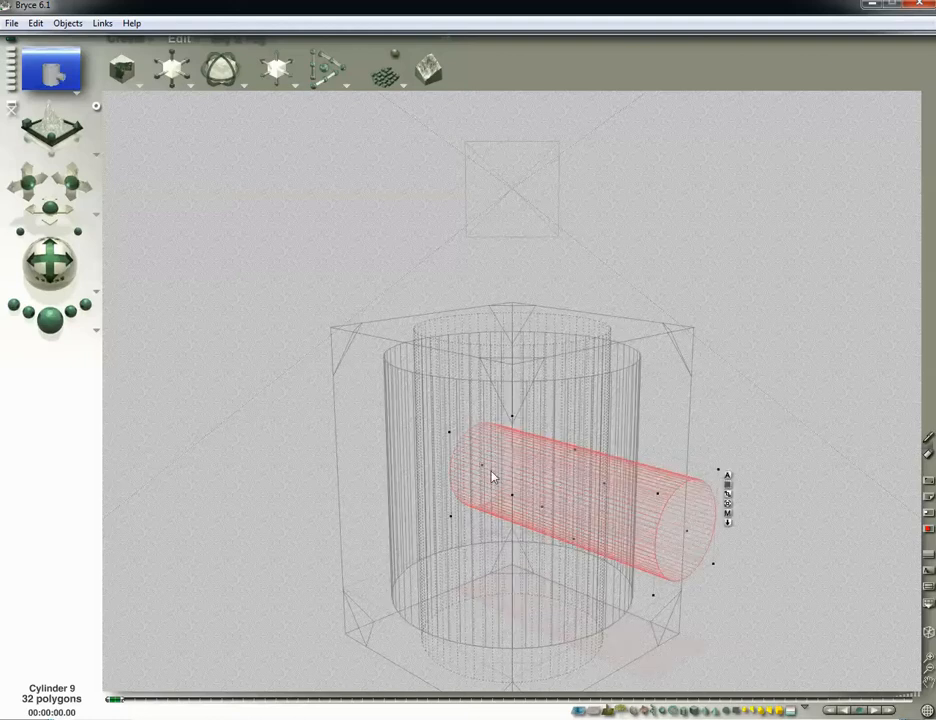
{"action": "left_click_drag", "start_coordinate": [484, 470], "coordinate": [430, 465]}
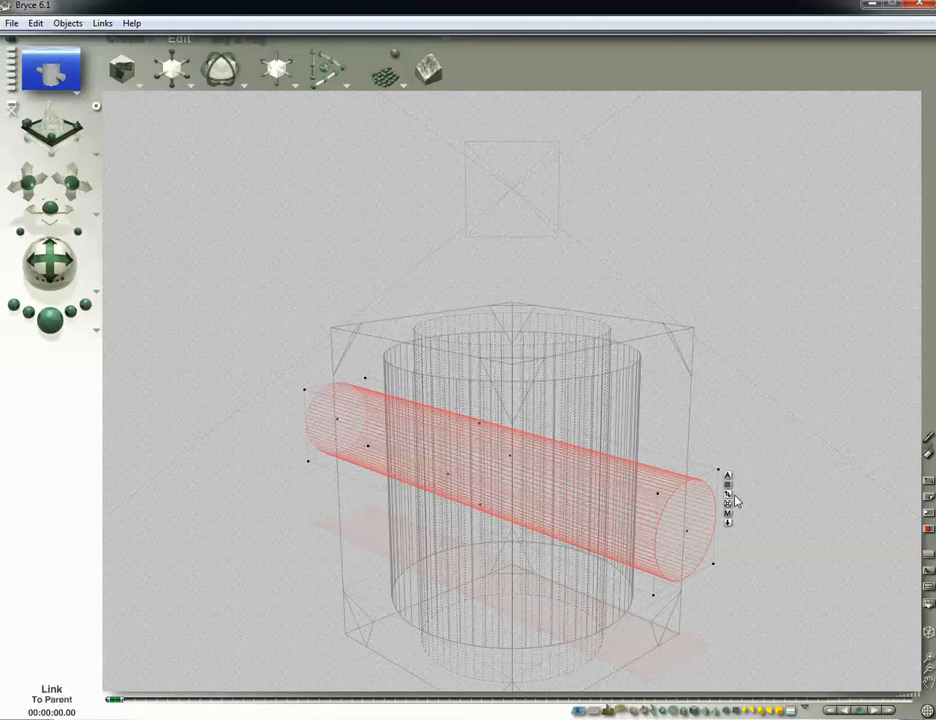
- Try grouping the hollow tube group with the negative horizontal cylinder, render the result, and ungroup them again
{"action": "left_click", "coordinate": [591, 382], "text": "shift"}
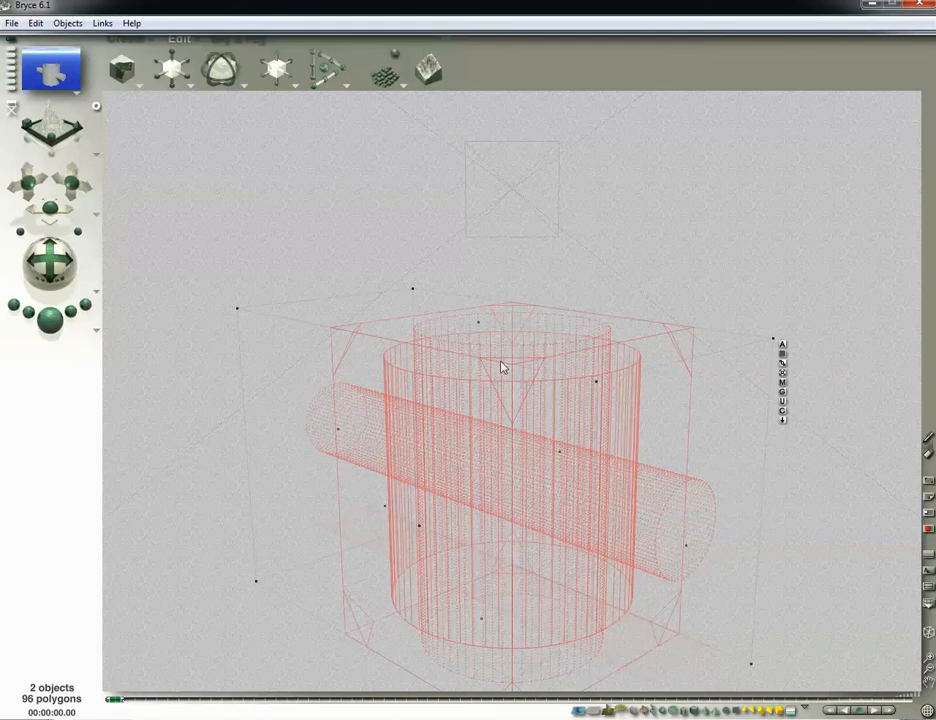
{"action": "left_click", "coordinate": [782, 392]}
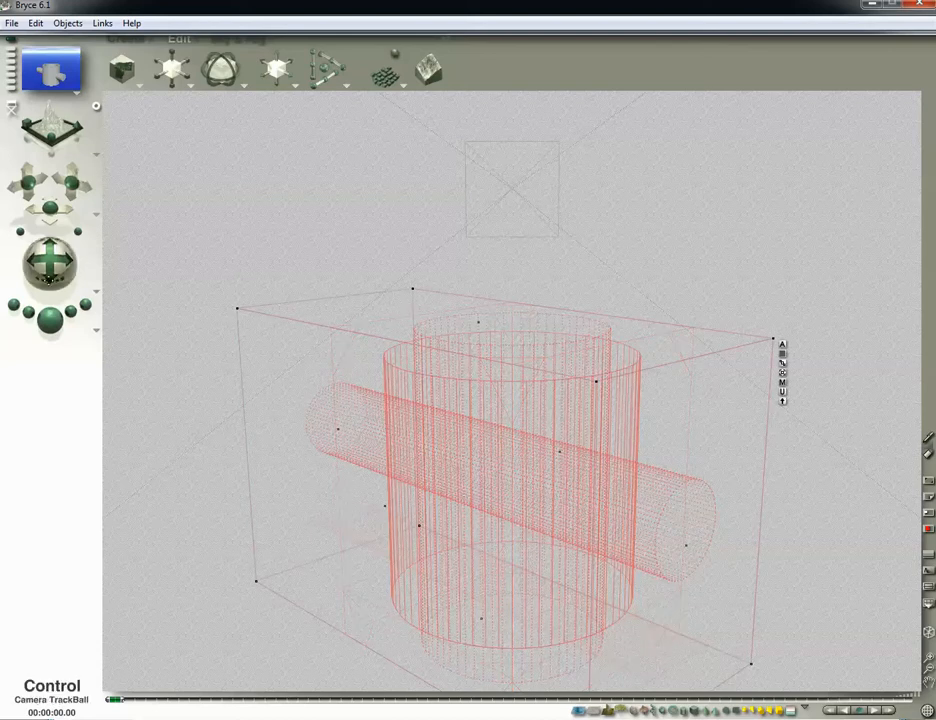
{"action": "left_click", "coordinate": [51, 322]}
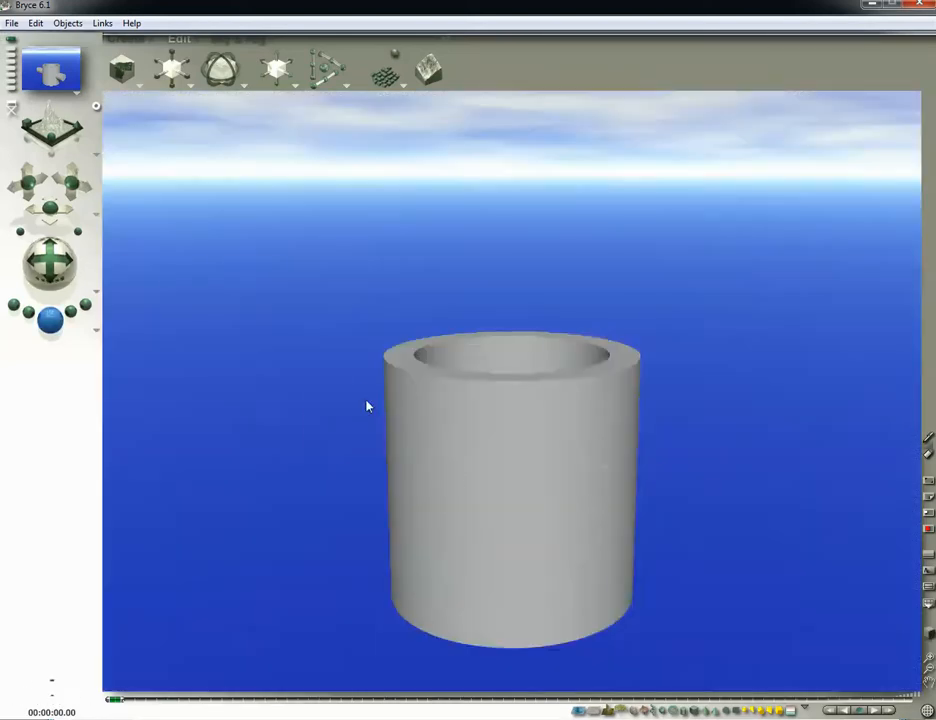
{"action": "left_click", "coordinate": [929, 635]}
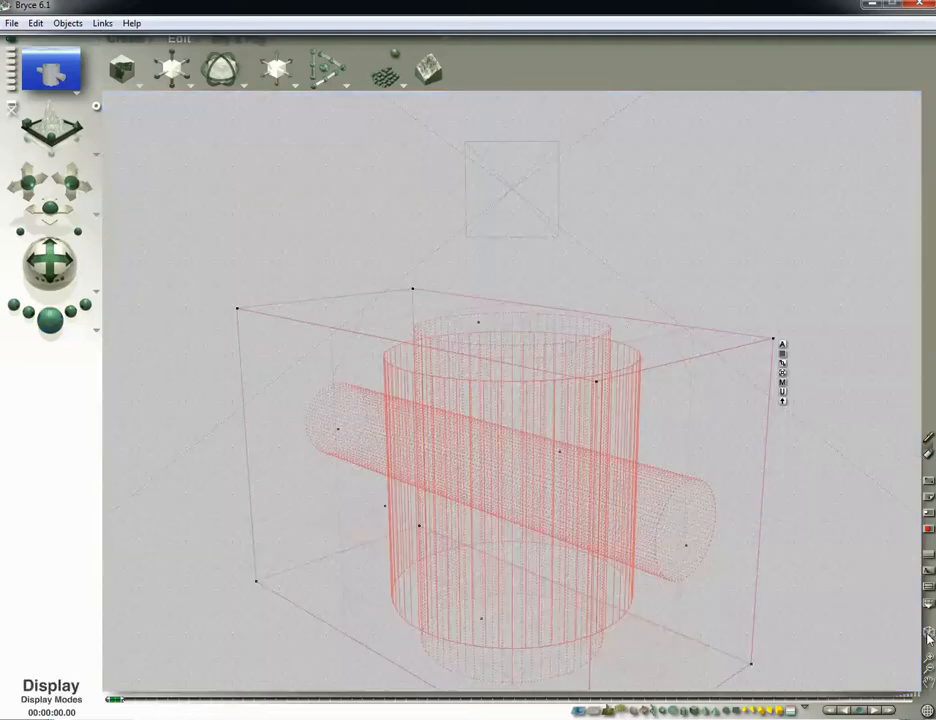
{"action": "left_click", "coordinate": [782, 392]}
{"action": "left_click", "coordinate": [828, 354]}
- Set the boolean attribute of the upright tube's two-cylinder group to Positive and check the setting
{"action": "left_click", "coordinate": [562, 375]}
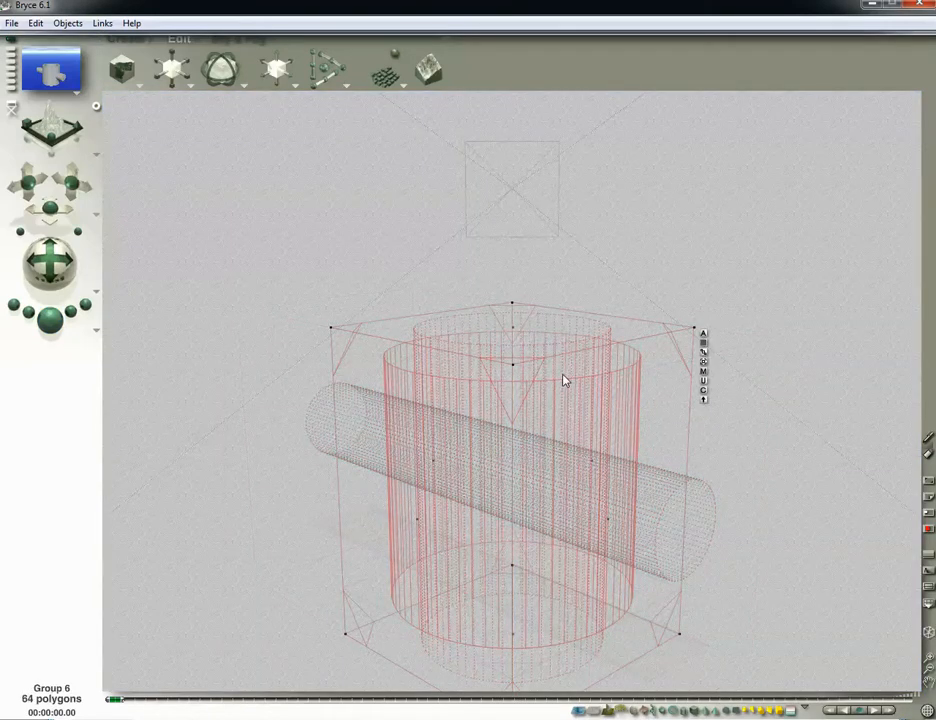
{"action": "left_click", "coordinate": [703, 333]}
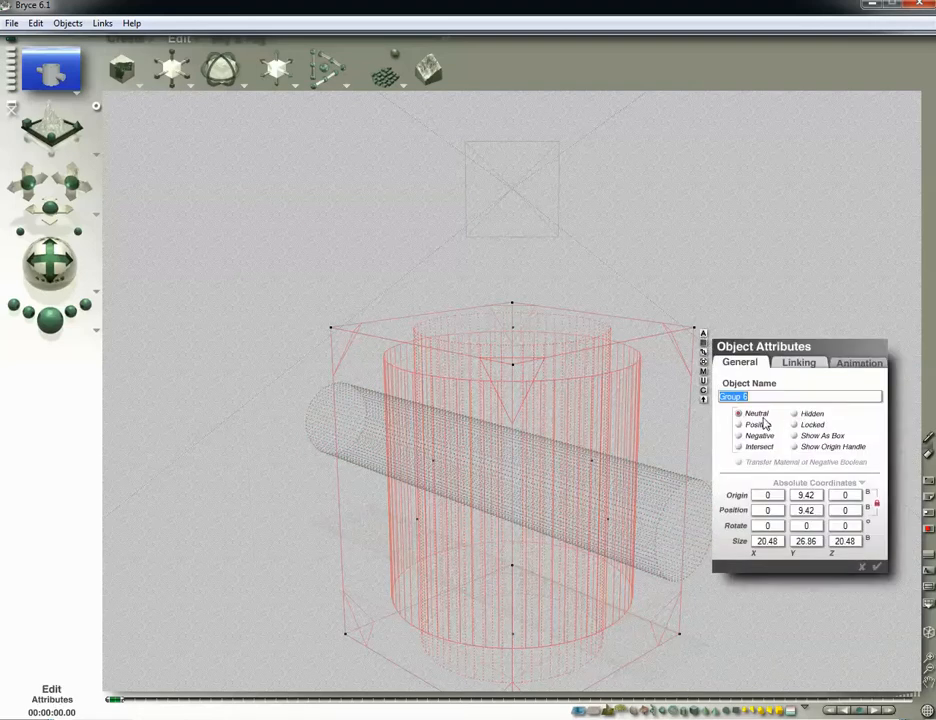
{"action": "left_click", "coordinate": [876, 568]}
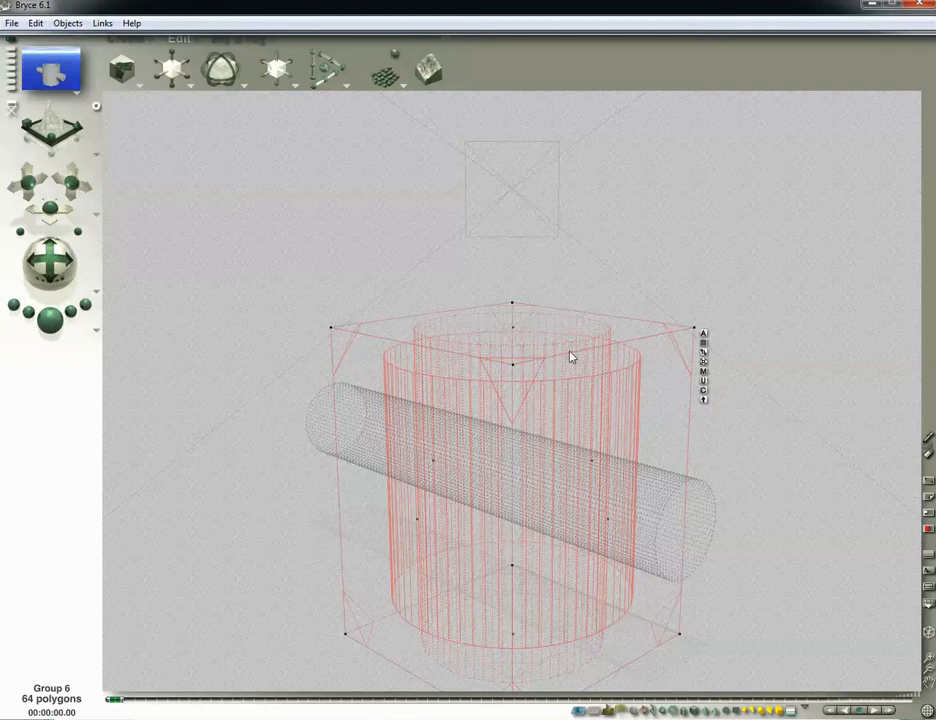
{"action": "left_click", "coordinate": [704, 336]}
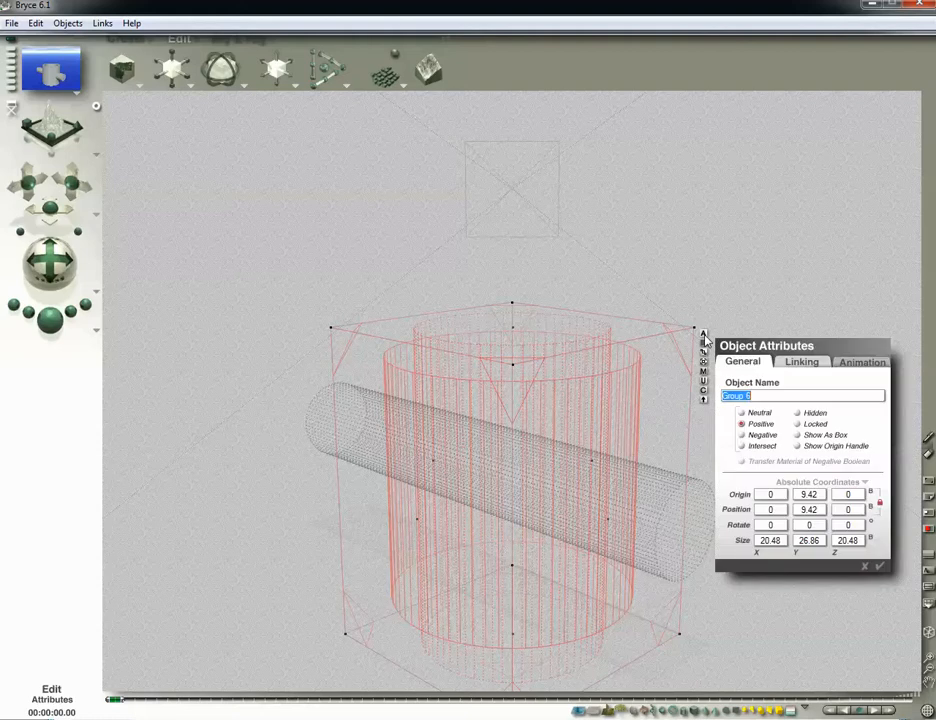
{"action": "left_click", "coordinate": [879, 567]}
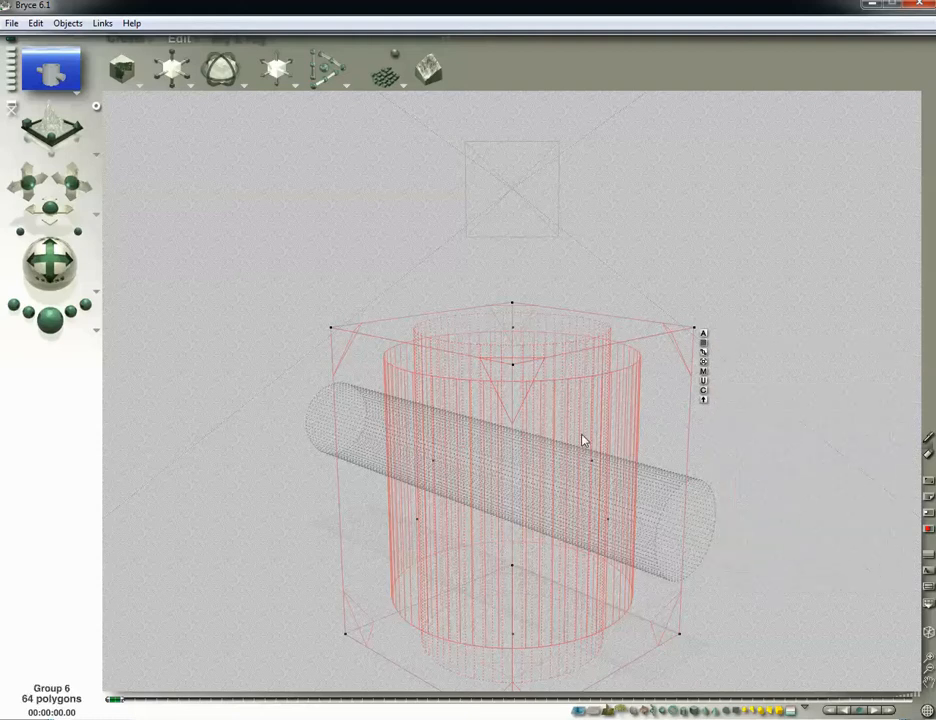
- Group the positive tube group with the negative horizontal cylinder and render the scene
{"action": "left_click", "coordinate": [698, 505], "text": "shift"}
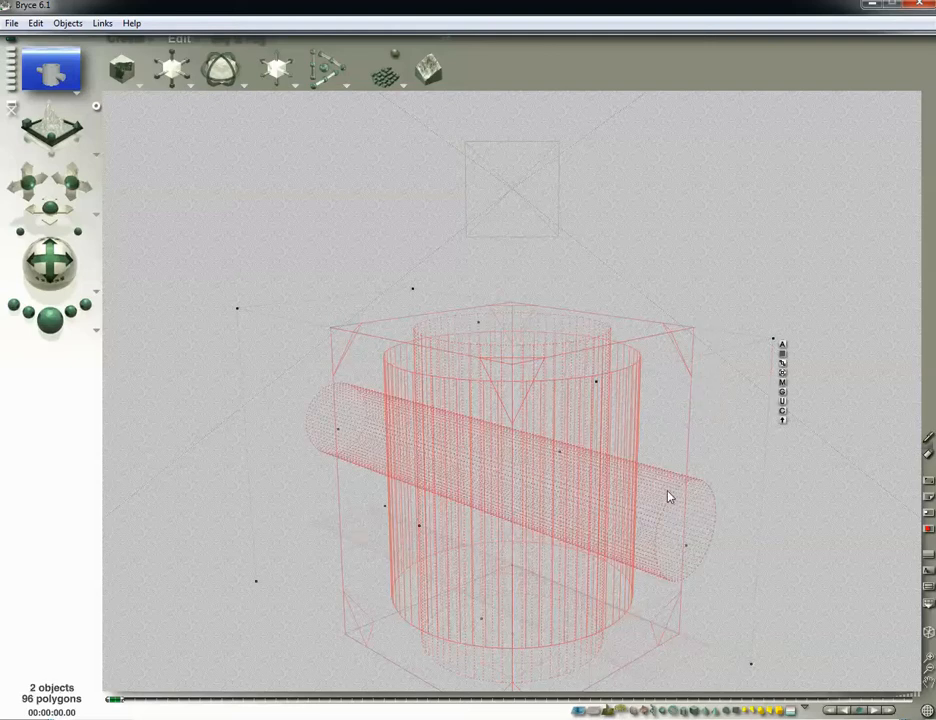
{"action": "left_click", "coordinate": [784, 398]}
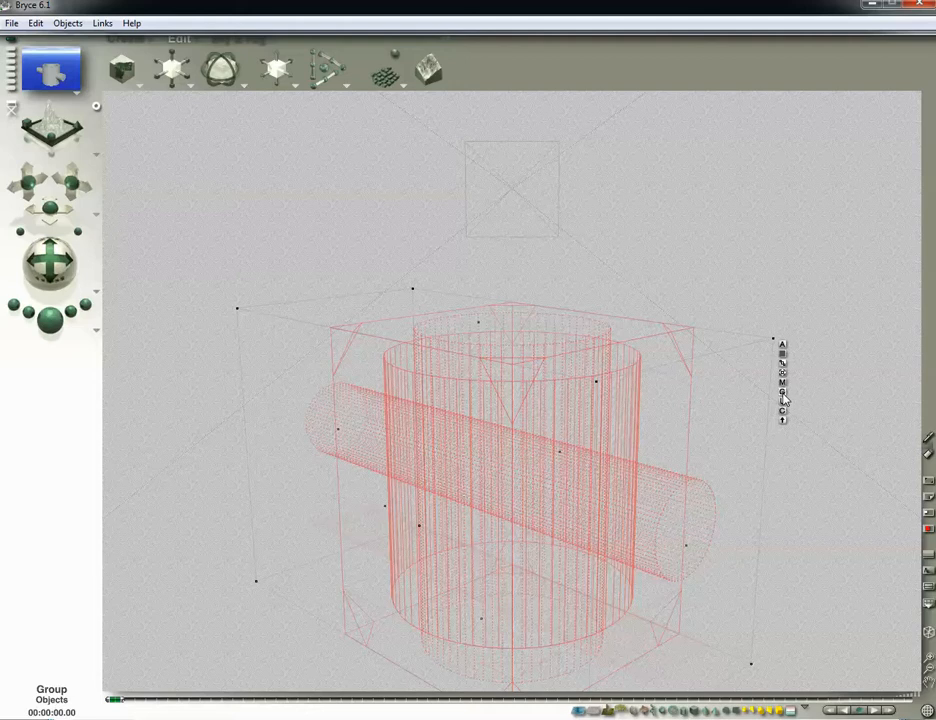
{"action": "left_click", "coordinate": [784, 398]}
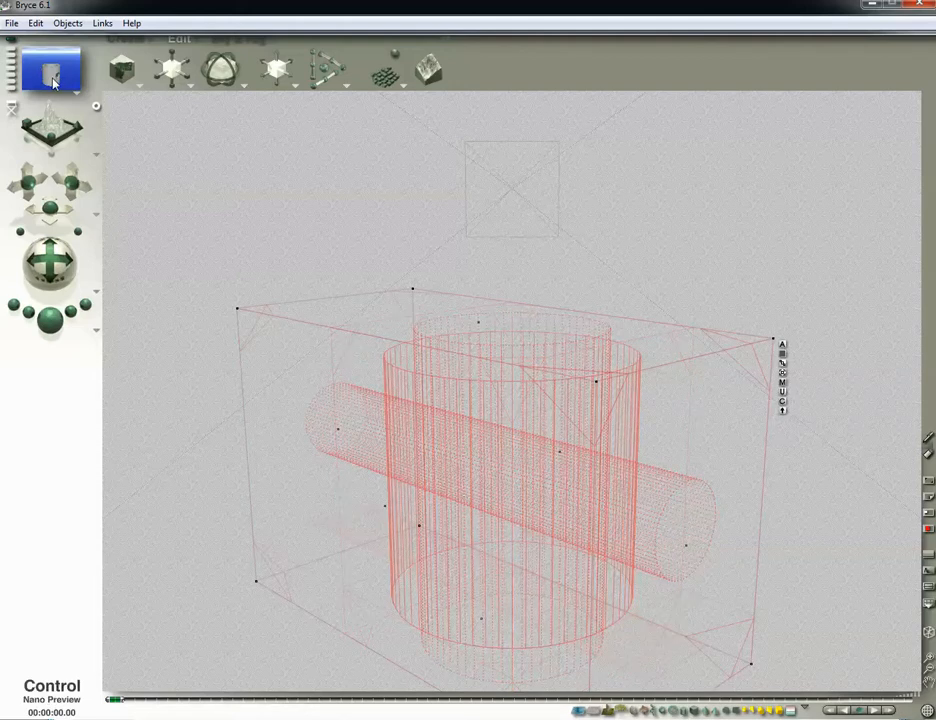
{"action": "left_click", "coordinate": [52, 330]}
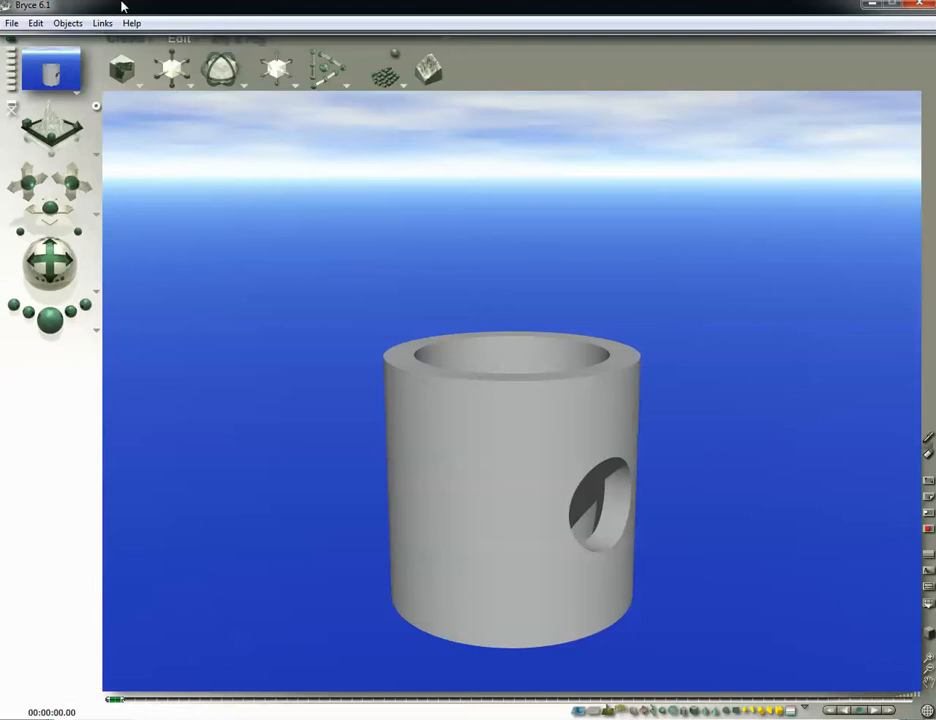
- Save the scene, and save it again as a Bryce6 file over the existing boolean group warm up file
{"action": "left_click", "coordinate": [14, 23]}
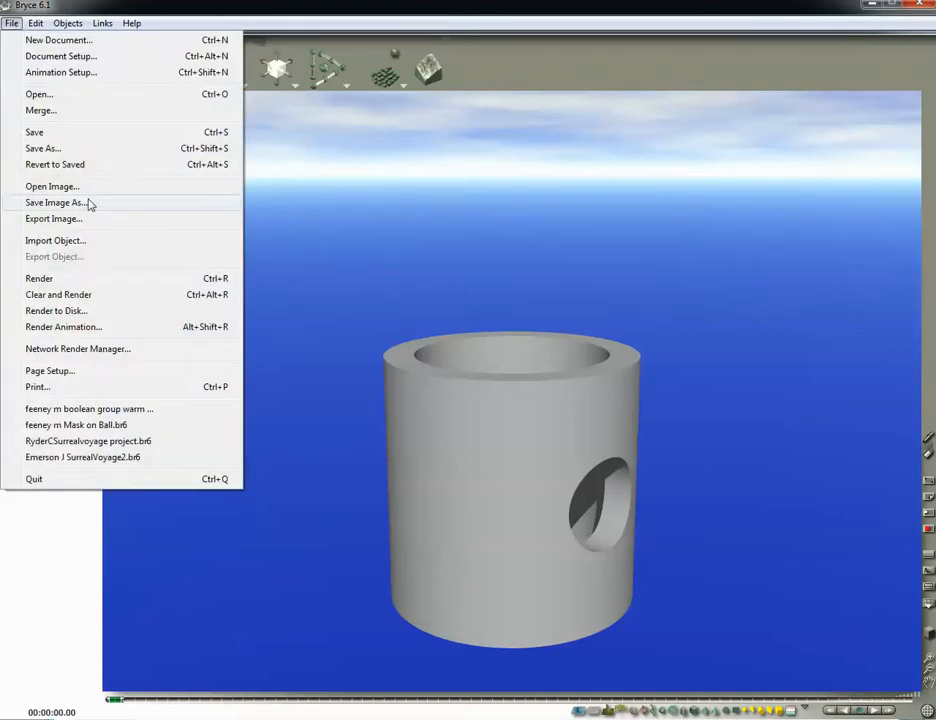
{"action": "left_click", "coordinate": [69, 134]}
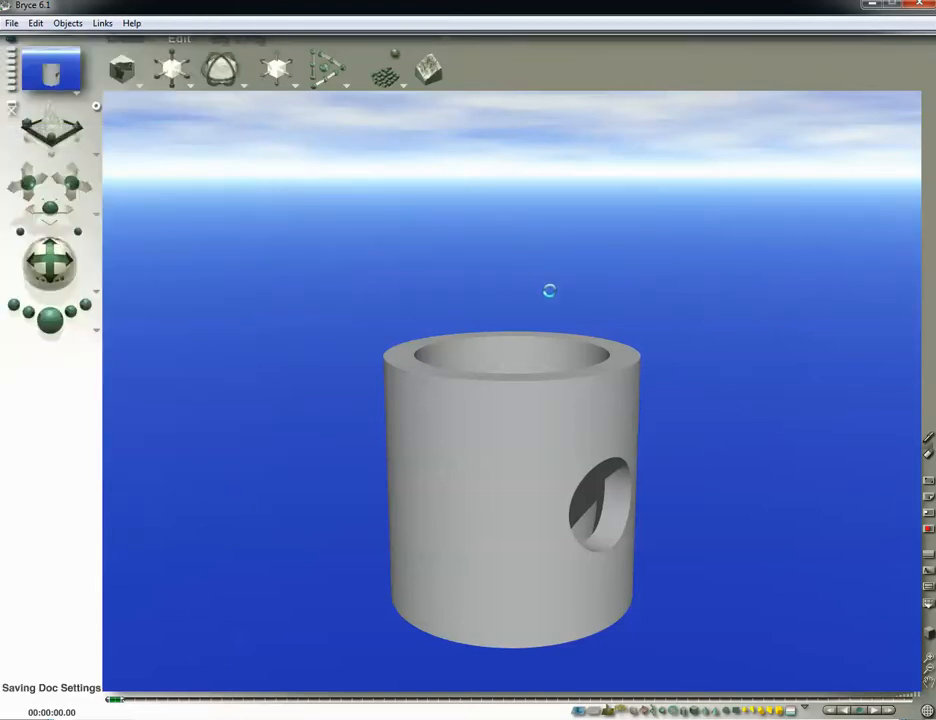
{"action": "left_click", "coordinate": [11, 23]}
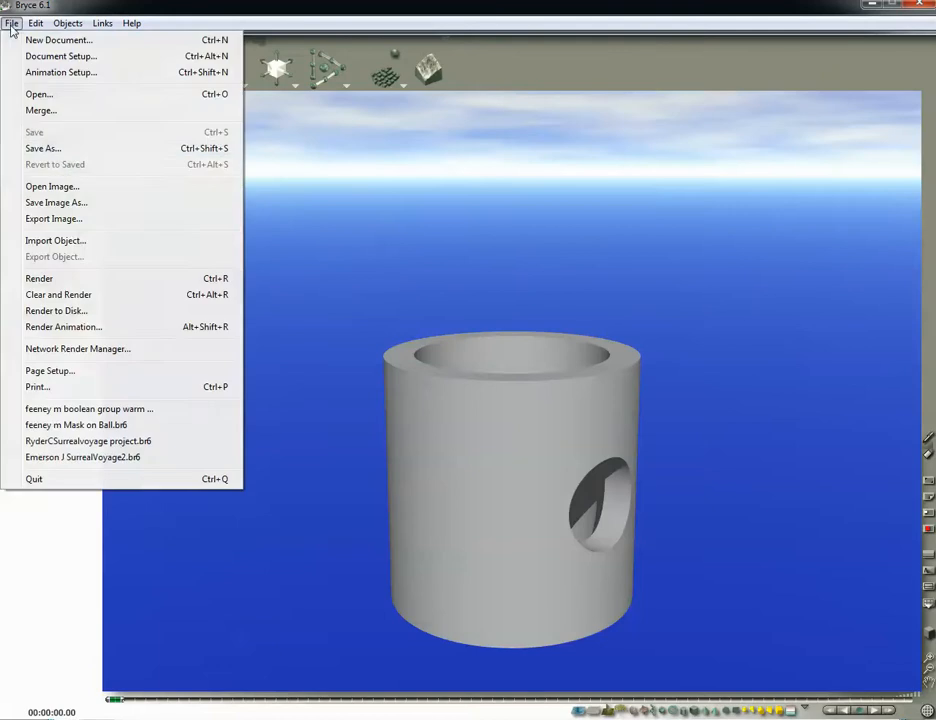
{"action": "left_click", "coordinate": [42, 146]}
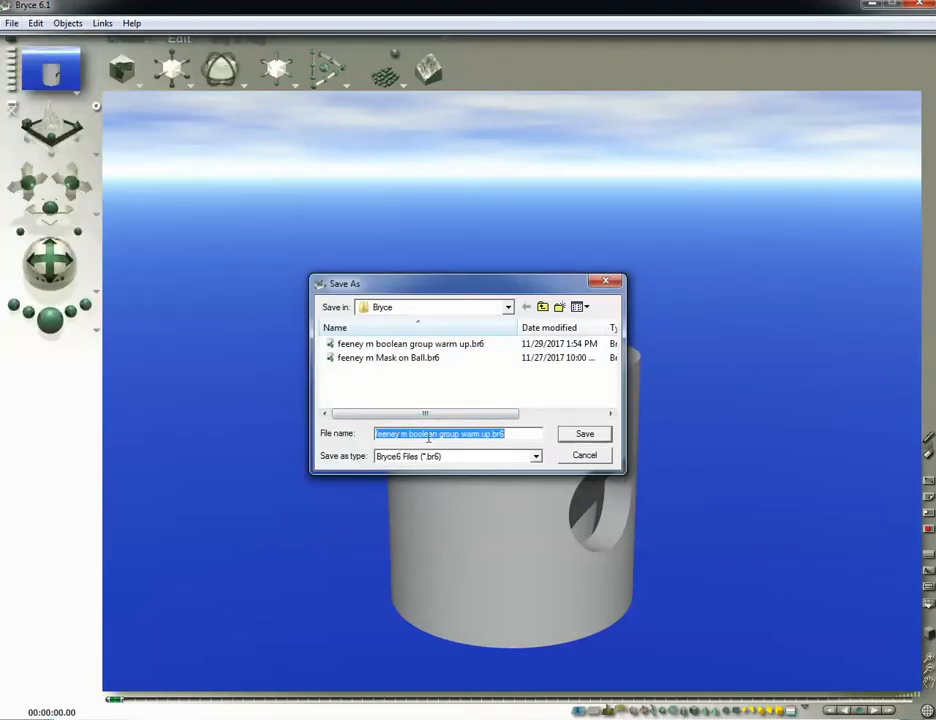
{"action": "left_click", "coordinate": [580, 434]}
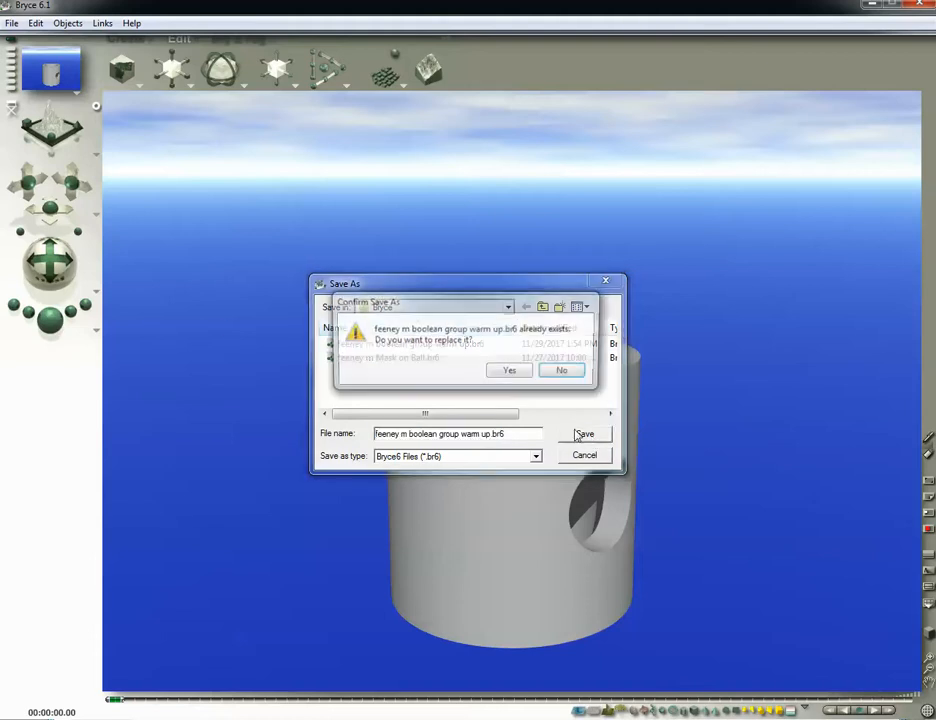
{"action": "left_click", "coordinate": [518, 372]}
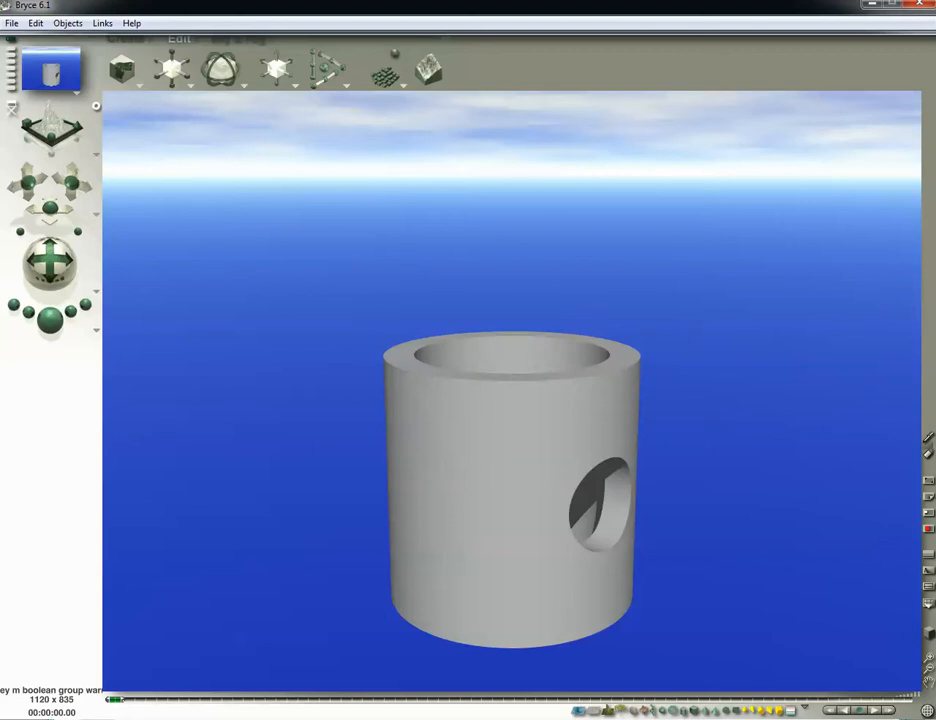
- Switch to the Bryce folder in Windows Explorer and preview the Mask on Ball and boolean group warm up BMP images
{"action": "mouse_move", "coordinate": [254, 718]}
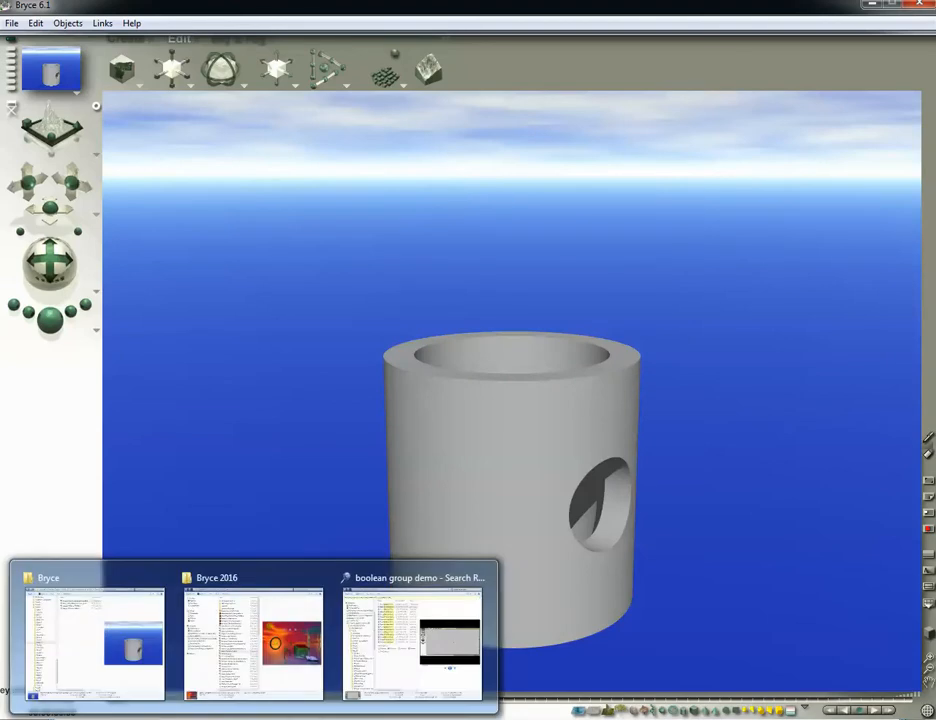
{"action": "left_click", "coordinate": [84, 668]}
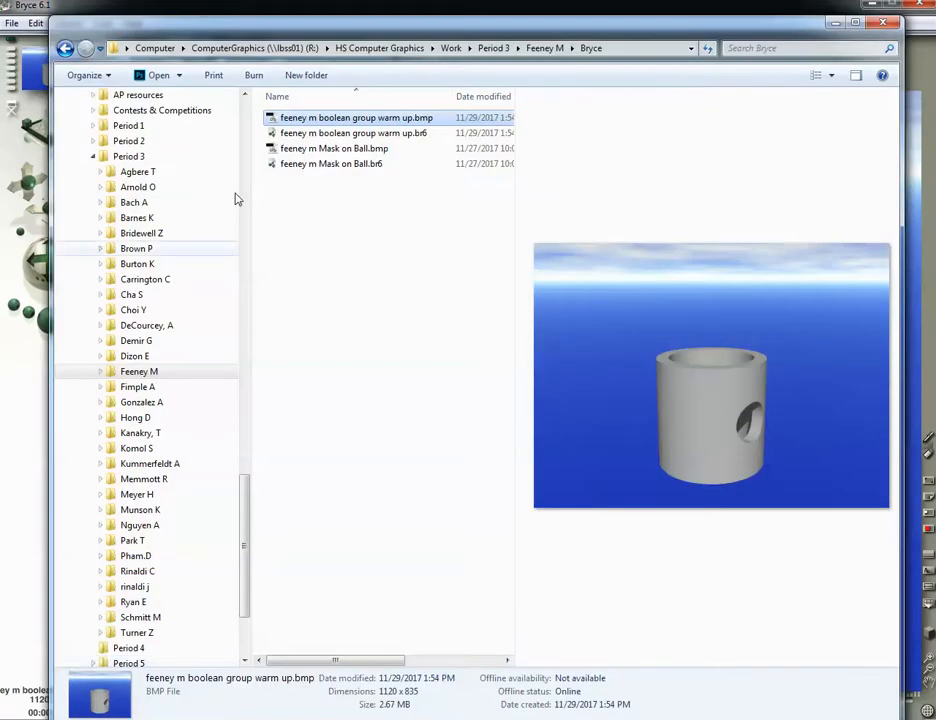
{"action": "left_click", "coordinate": [400, 150]}
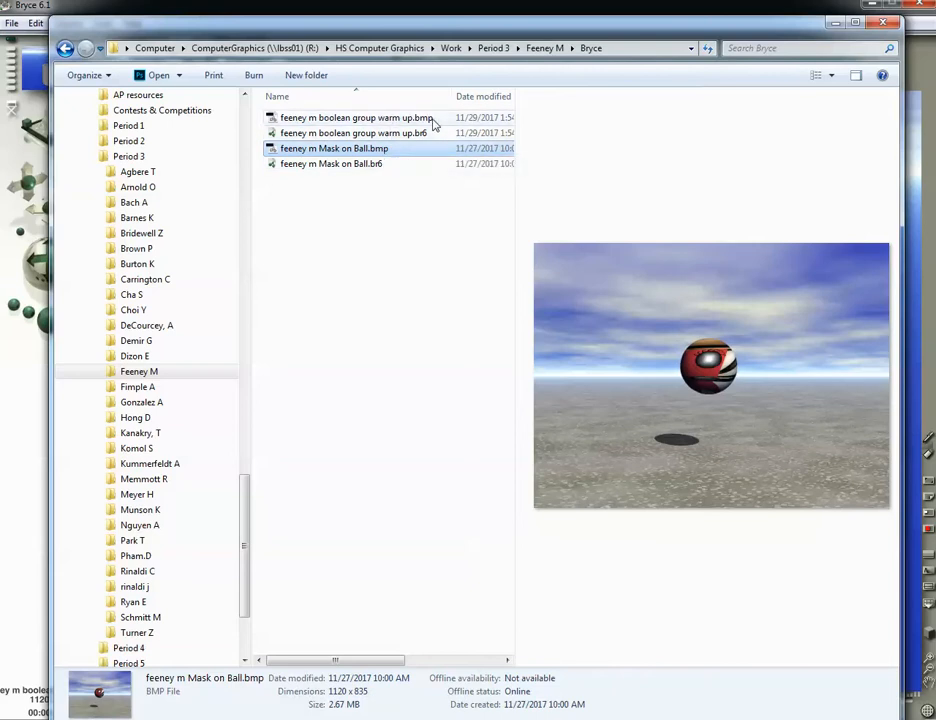
{"action": "left_click", "coordinate": [433, 119]}
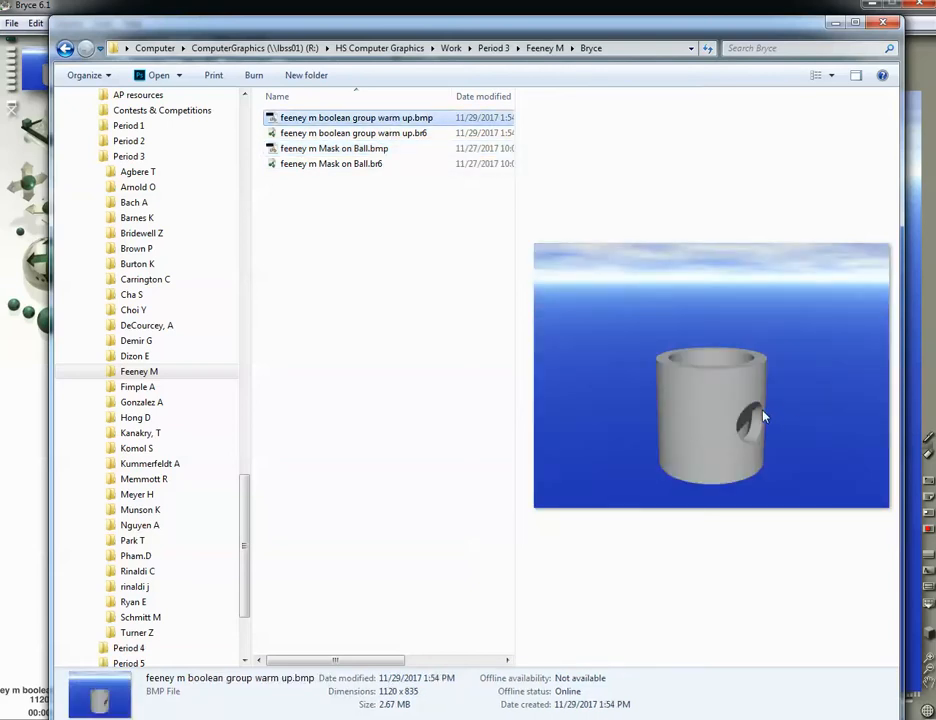